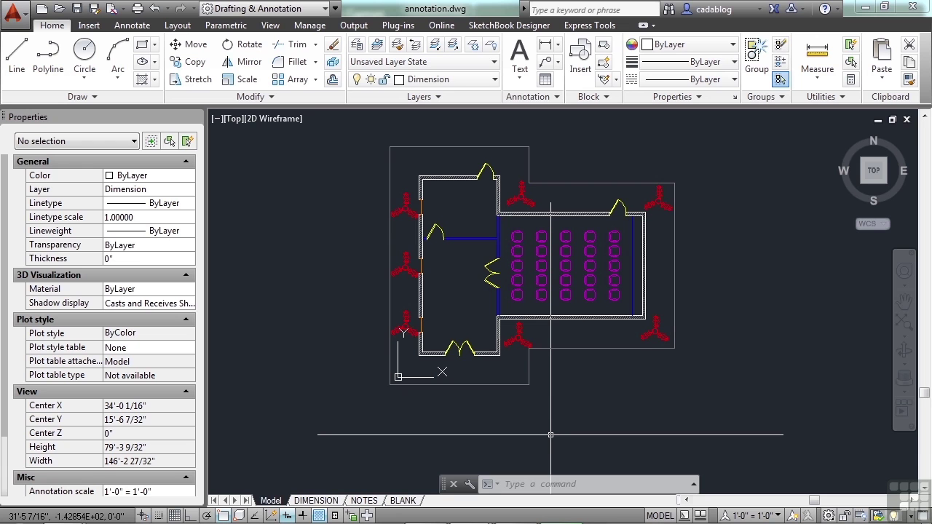
- Copy one magenta chair to a spot outside the room, left of the doors
text(co)
key(Return)
scroll(542, 299, up, 5)
click(479, 309)
key(Return)
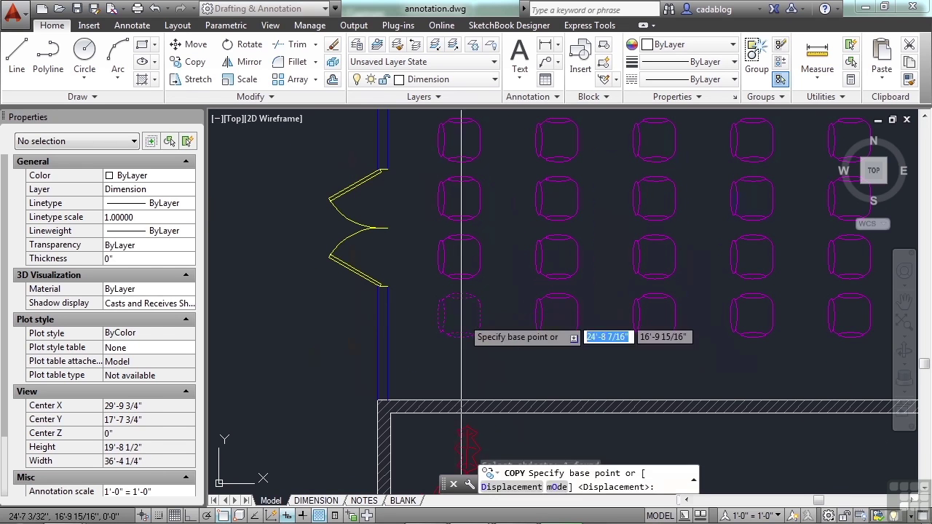
click(469, 311)
scroll(467, 307, down, 4)
scroll(469, 309, up, 3)
click(356, 316)
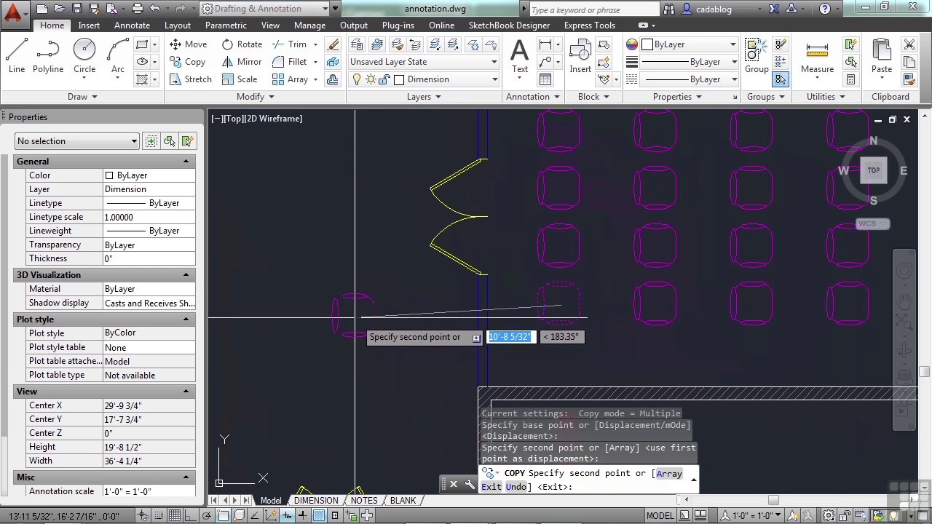
key(Return)
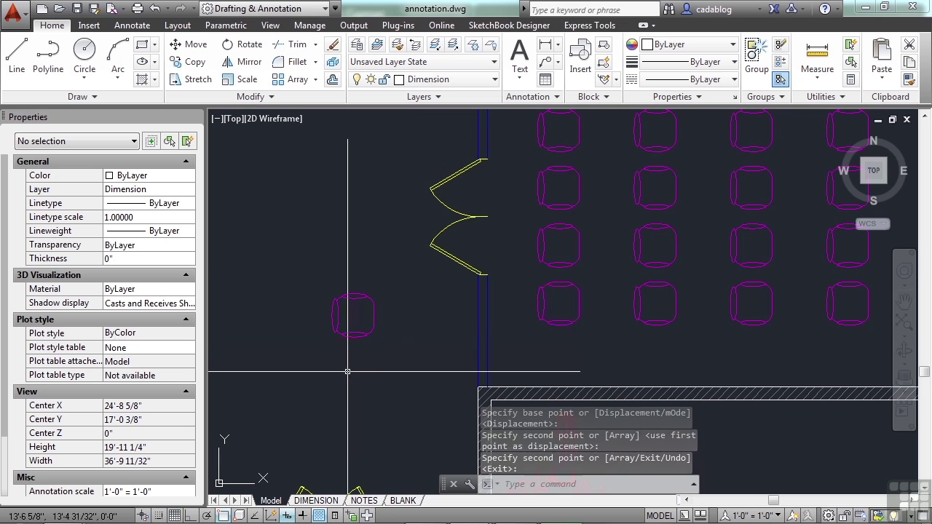
text(explo)
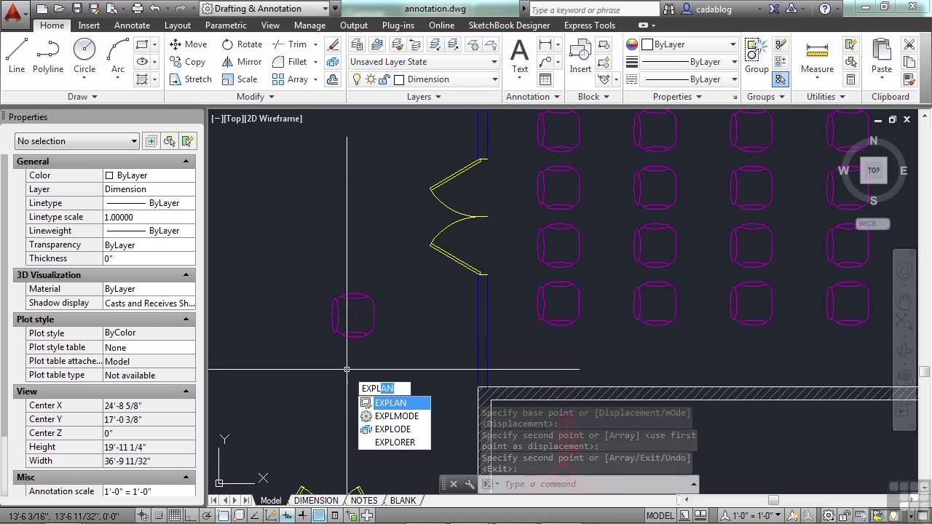
- Explode the copied chair outside the room using the Modify panel's Explode tool
key(Escape)
text(x)
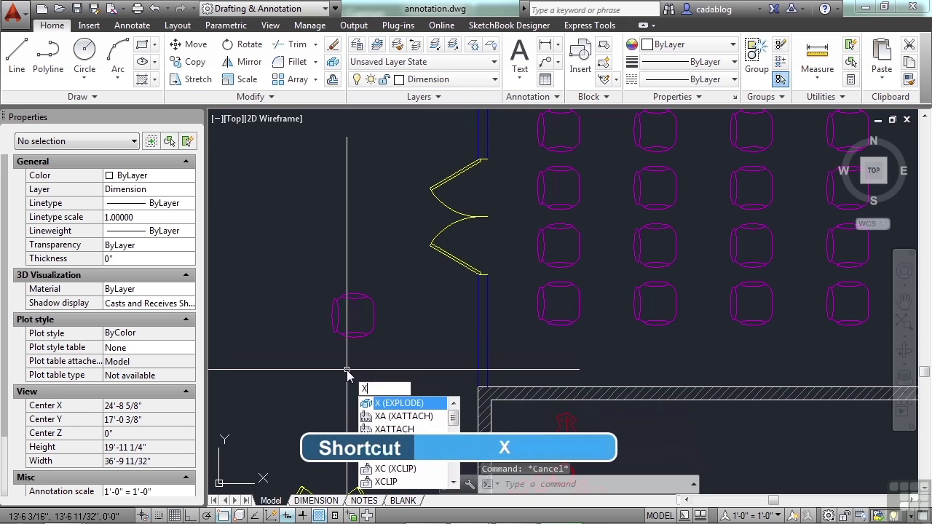
key(Escape)
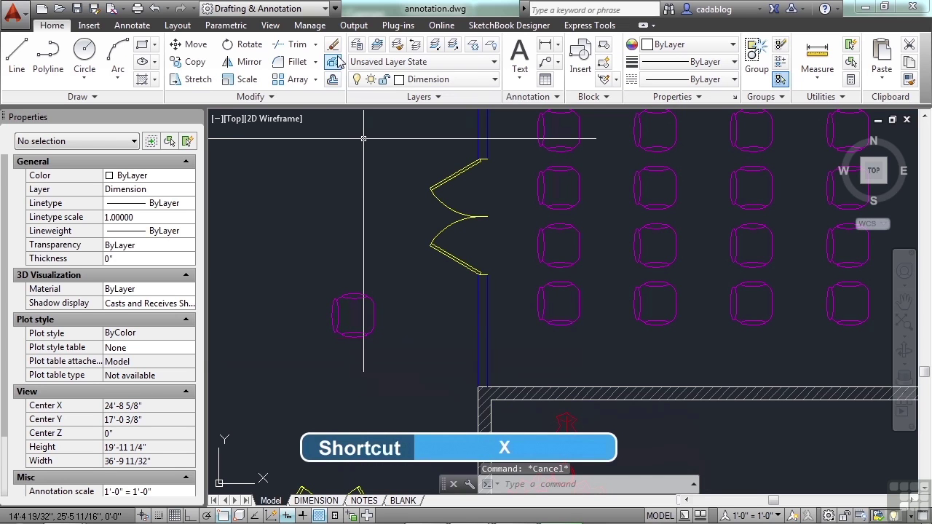
key(Escape)
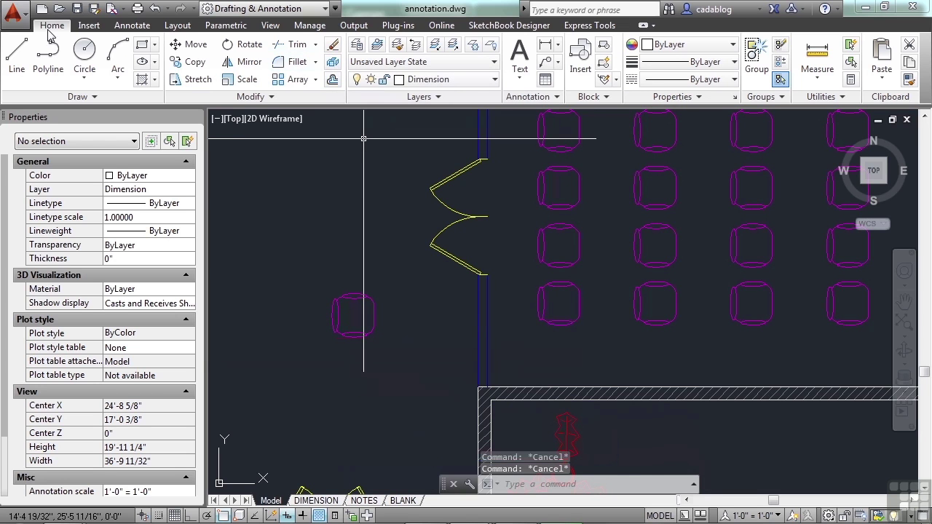
click(333, 62)
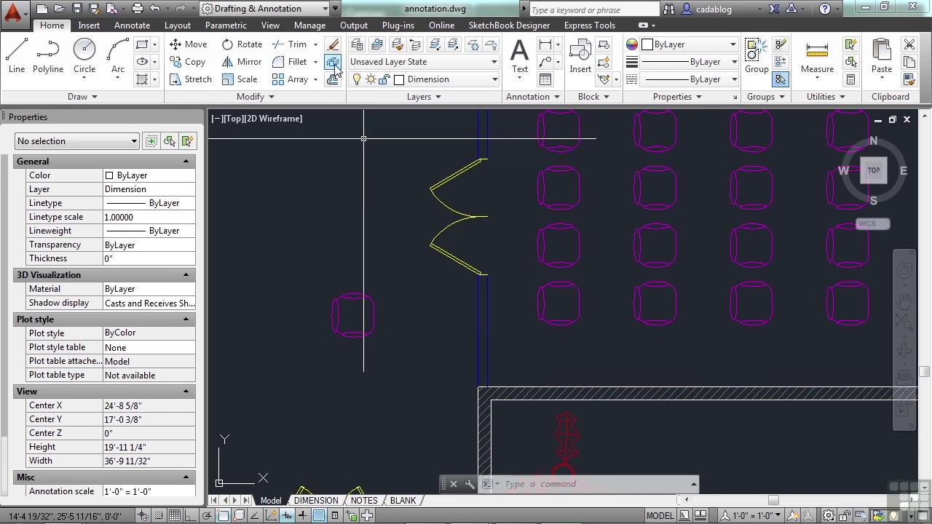
scroll(348, 313, up, 2)
click(354, 286)
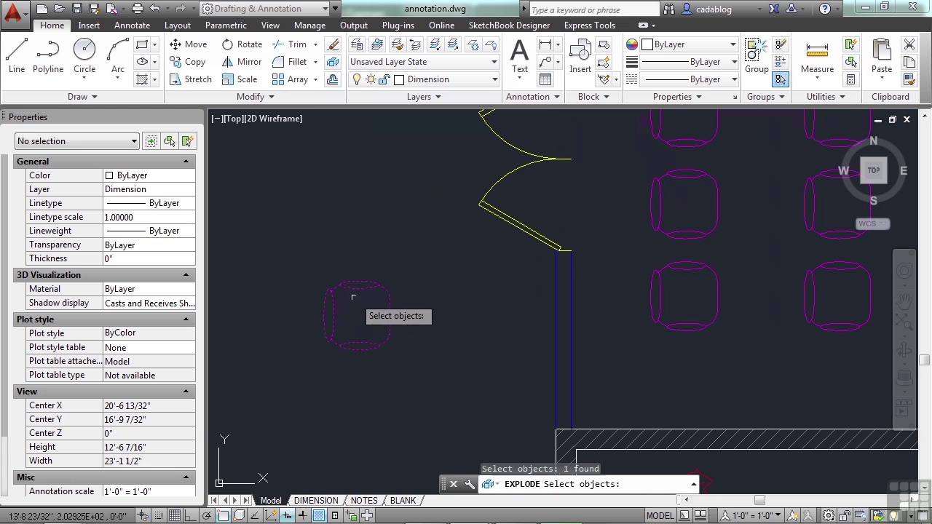
key(Return)
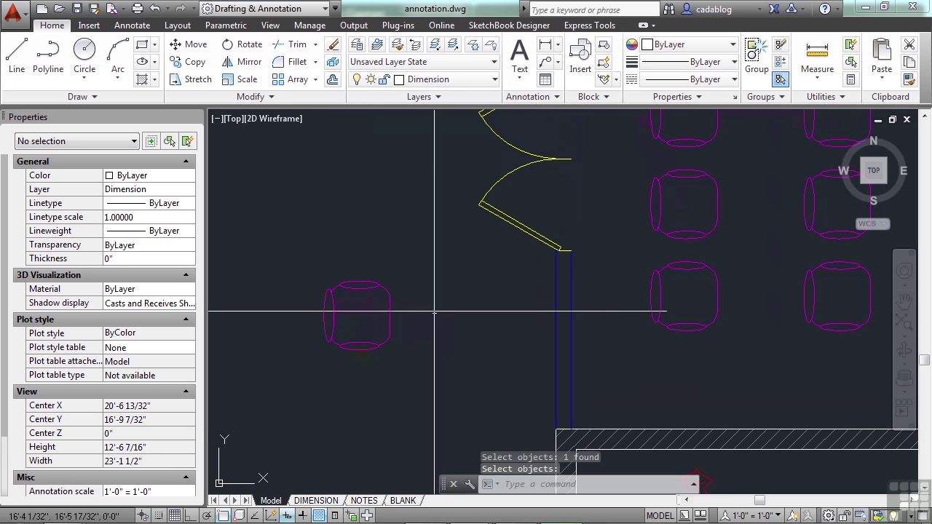
- Confirm a room chair is still a block and the copy's top ellipse is separate
drag(718, 302, 681, 306)
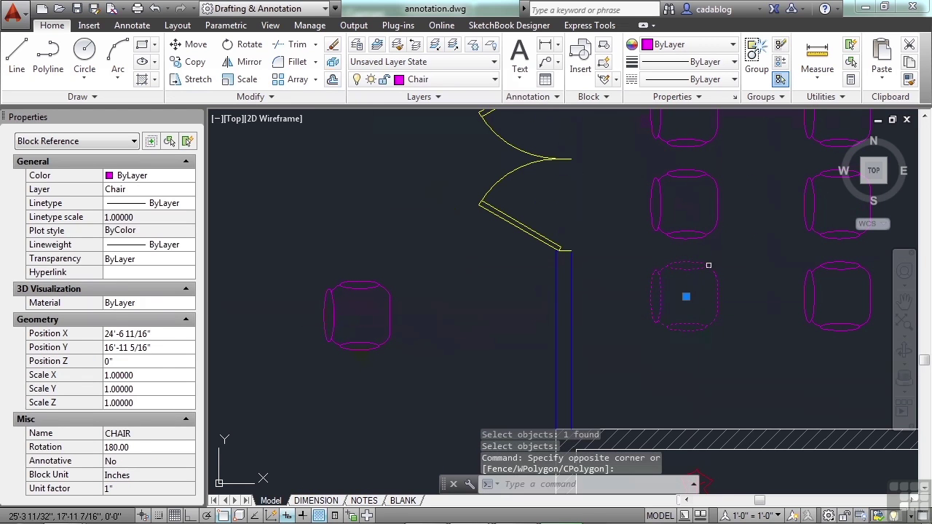
key(Escape)
drag(366, 288, 360, 312)
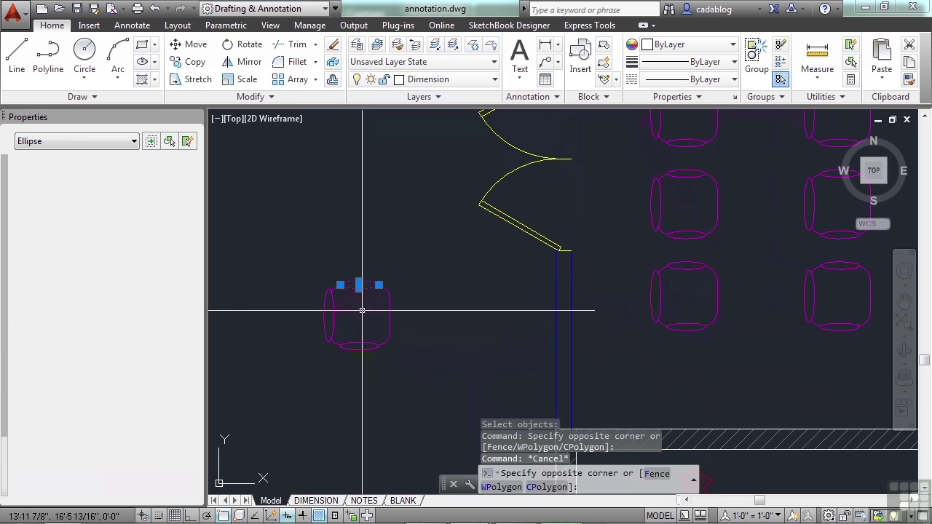
scroll(347, 316, up, 4)
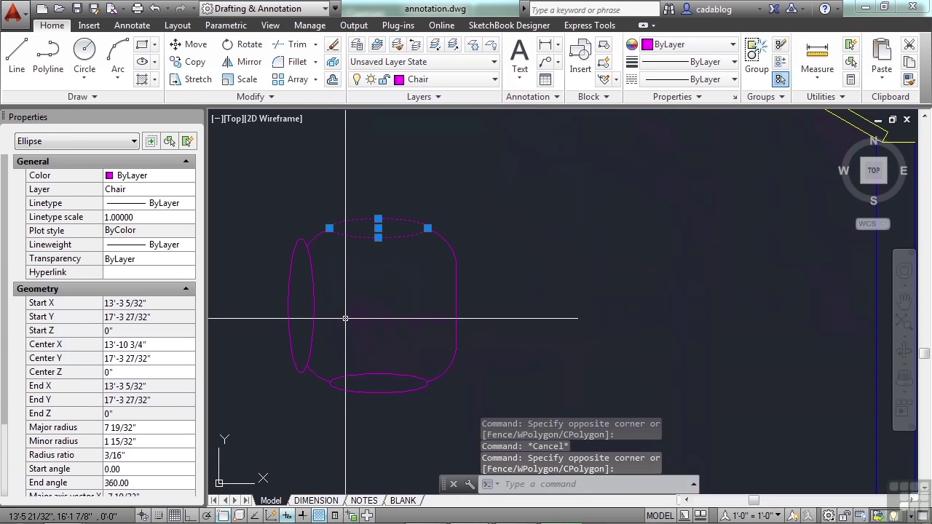
key(Escape)
- Inspect the copied chair's bottom and left ellipses and its top-left corner outline
click(377, 373)
click(324, 315)
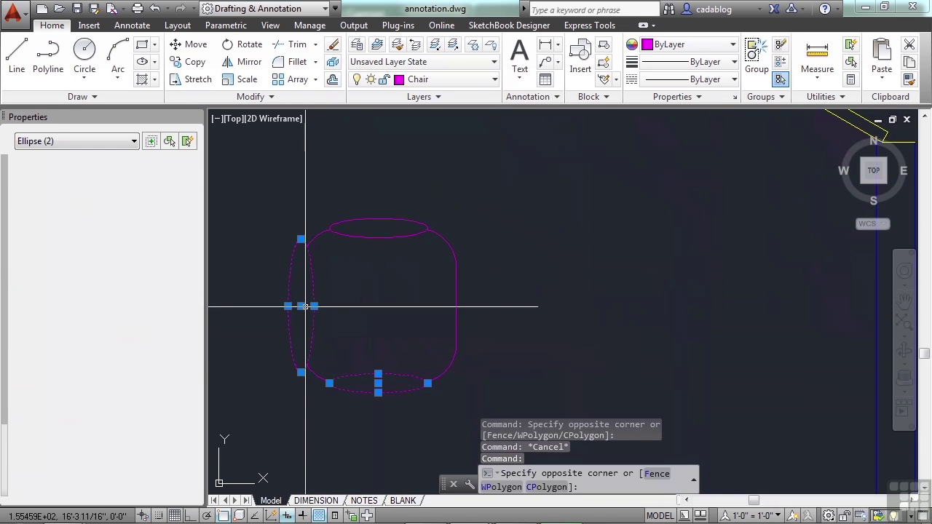
click(303, 305)
key(Escape)
key(Escape)
click(322, 232)
key(Escape)
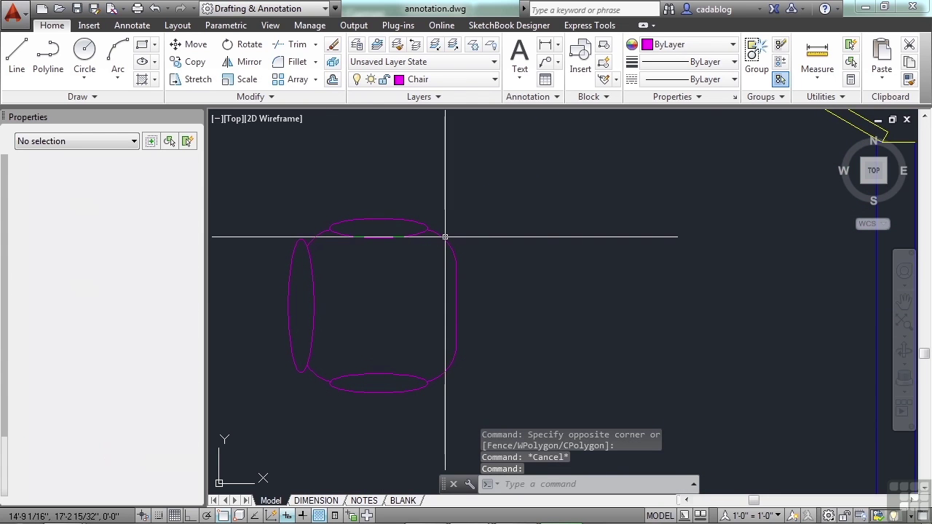
scroll(382, 312, up, 1)
- Explode the copied chair's top-left and right corner outlines with X
text(x)
key(Return)
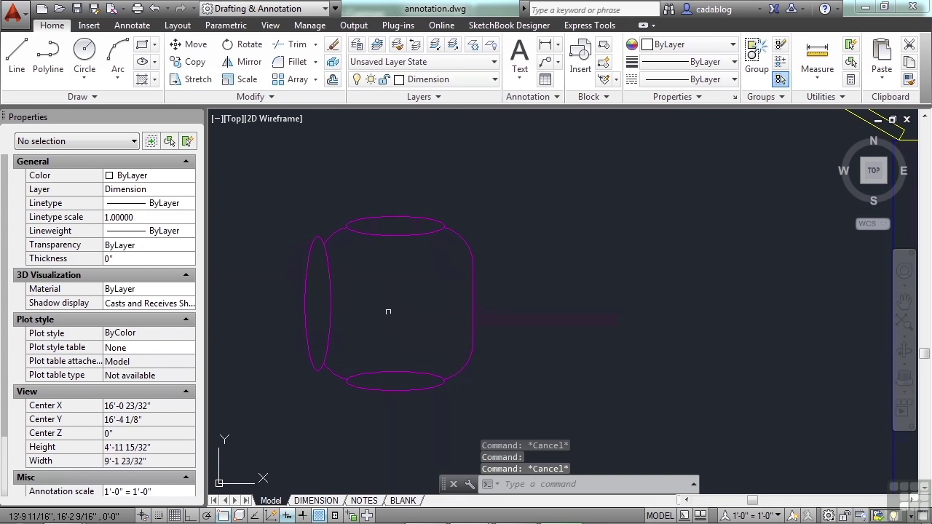
scroll(335, 236, up, 2)
click(327, 227)
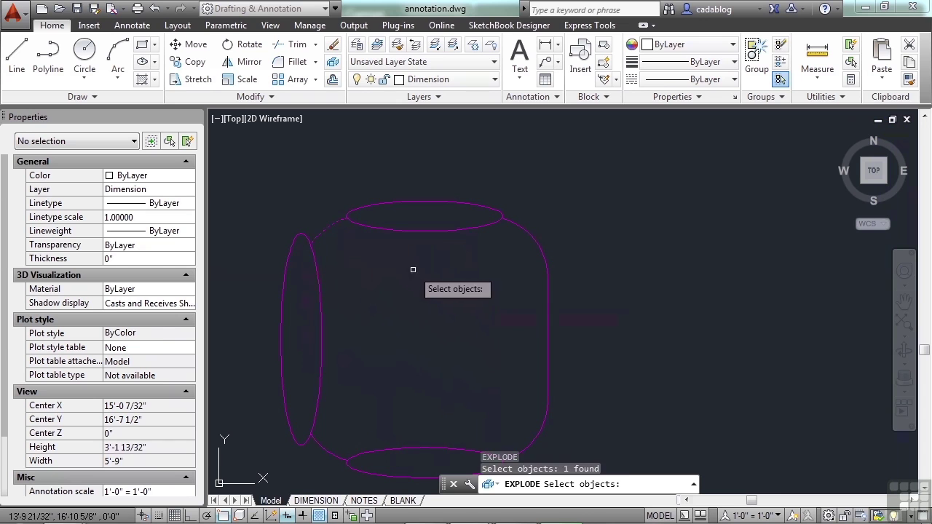
click(561, 207)
scroll(559, 213, down, 2)
click(543, 256)
key(Return)
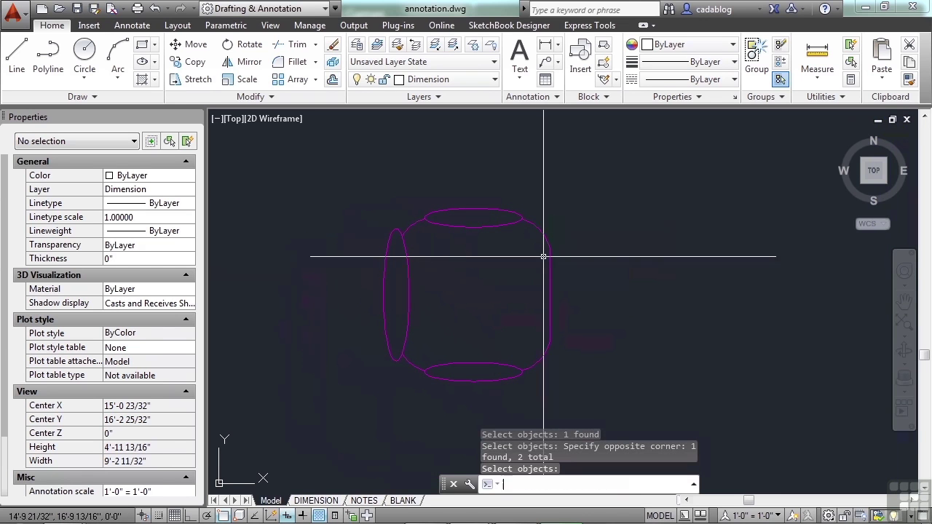
- Verify the right edge line and upper-right and upper-left arcs are separate objects
click(550, 263)
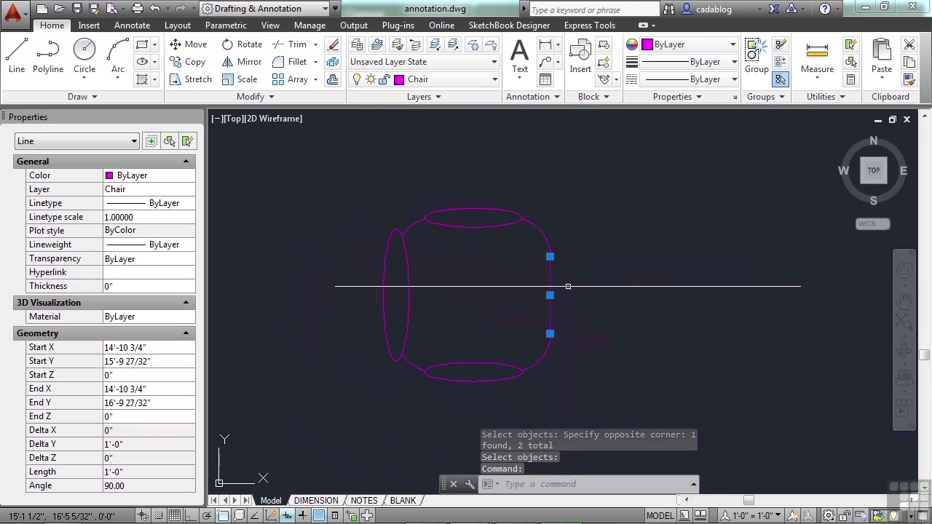
key(Escape)
click(541, 231)
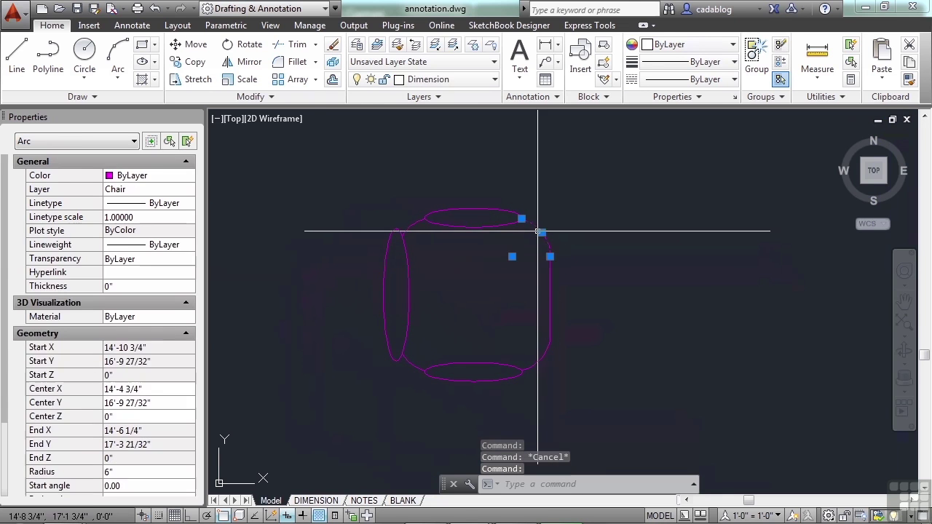
key(Escape)
click(411, 222)
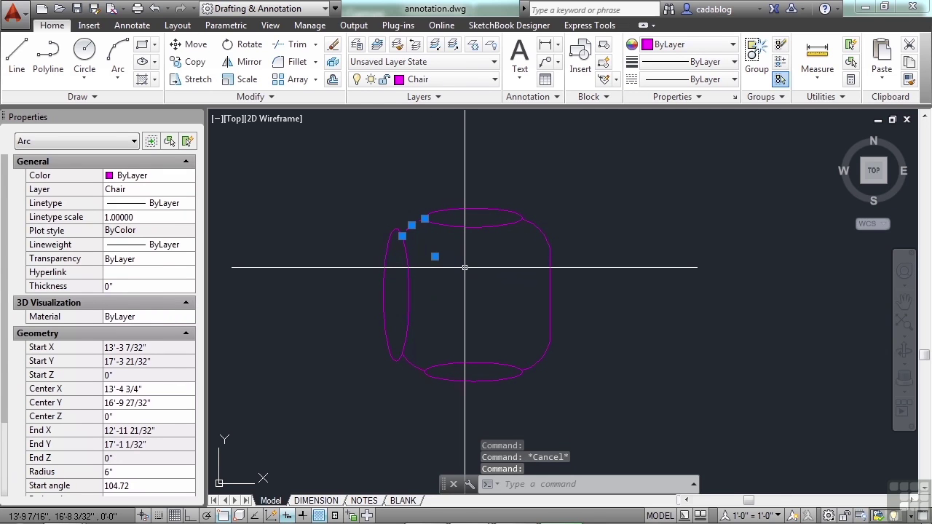
key(Escape)
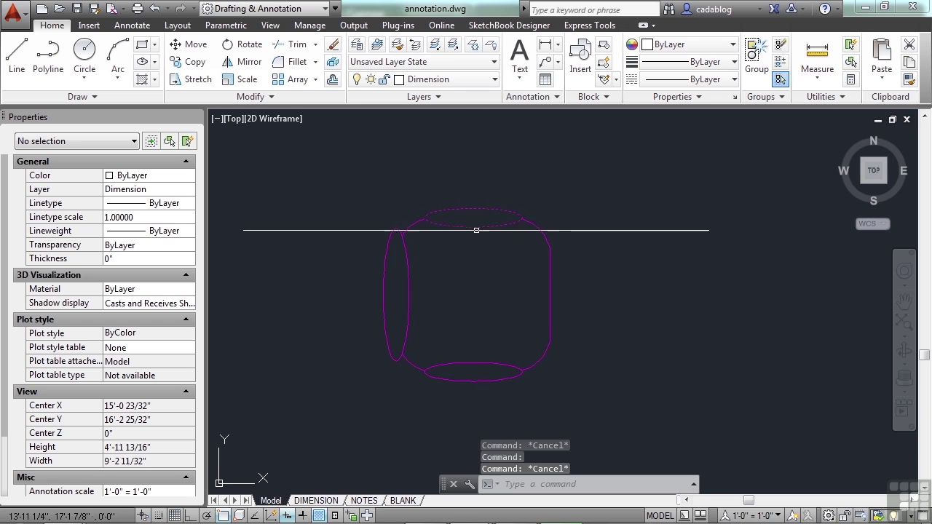
- Draw a rectangle boxing the chair's top ellipse, then delete that ellipse
mouse_move(475, 232)
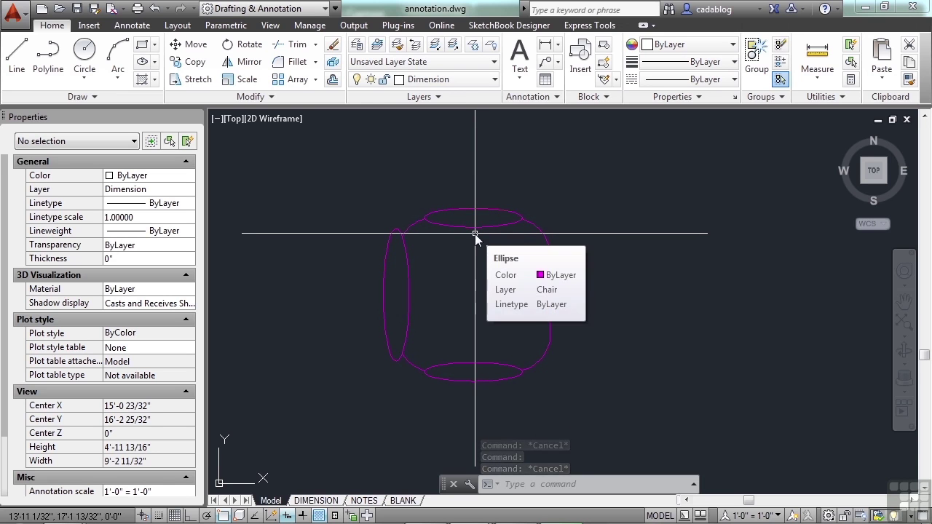
text(rec)
key(Return)
scroll(429, 197, up, 4)
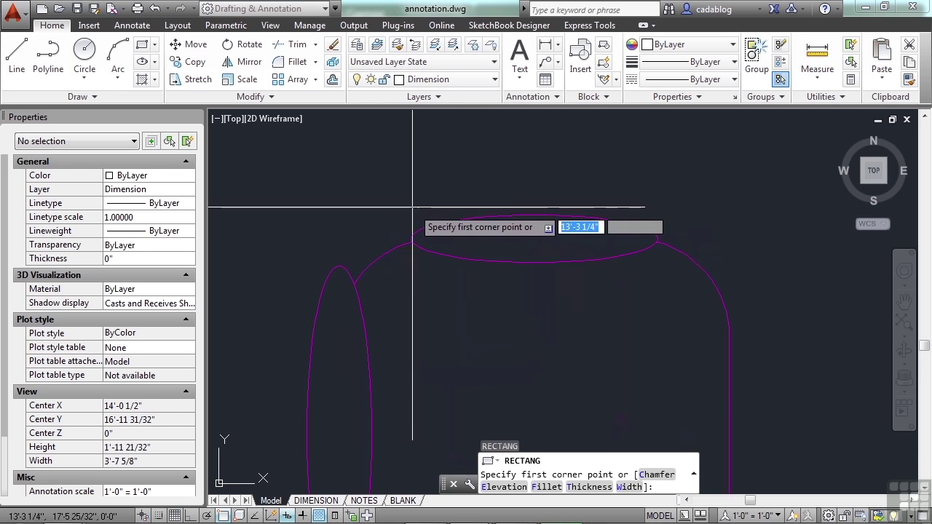
click(407, 210)
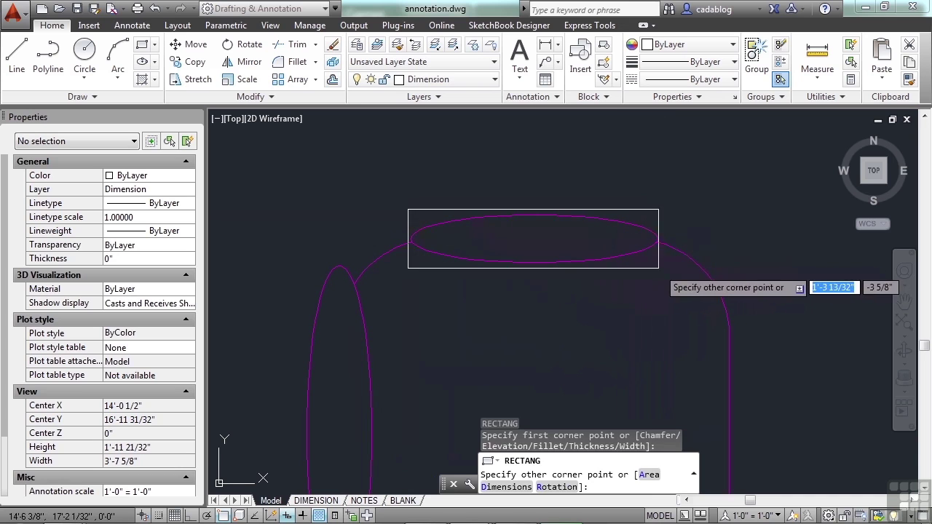
click(659, 268)
click(638, 245)
key(Delete)
- Mirror the new rectangle to the chair's bottom edge, keeping the original
text(mi)
key(Return)
click(650, 263)
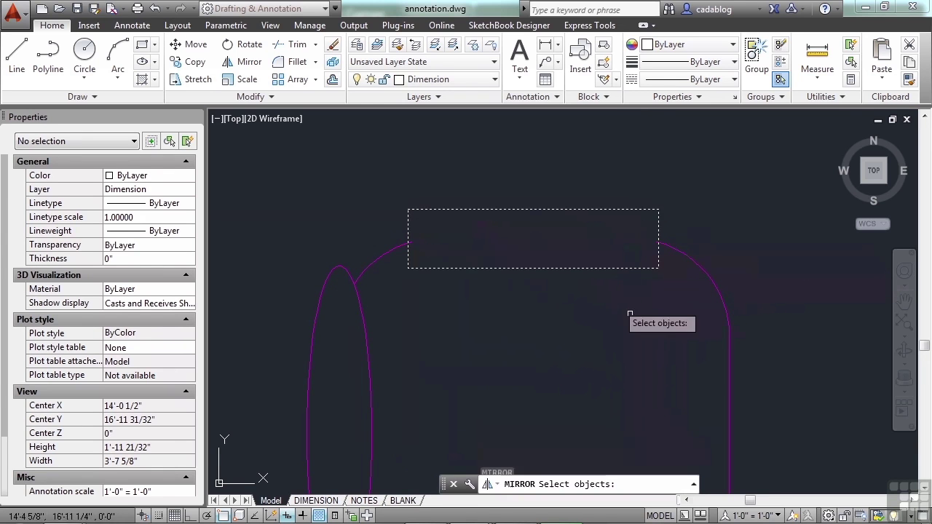
click(631, 314)
scroll(711, 223, down, 3)
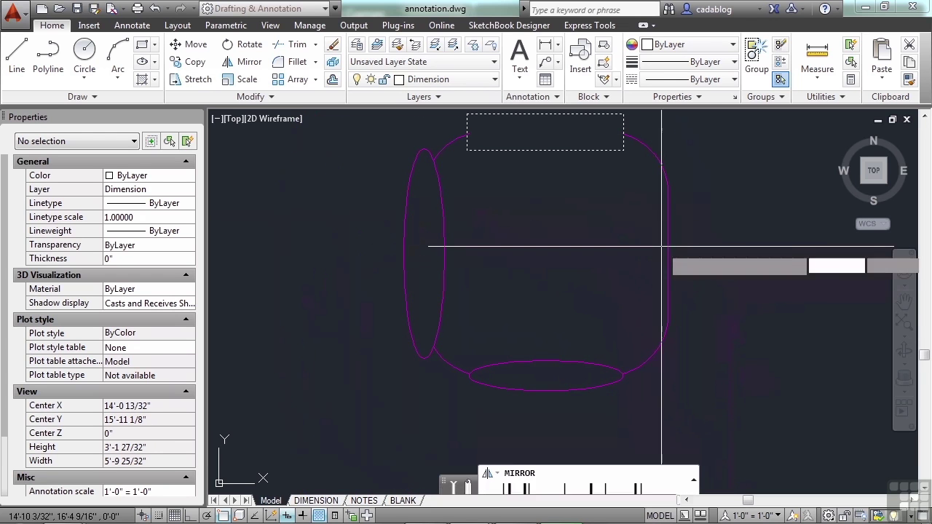
key(Return)
click(668, 246)
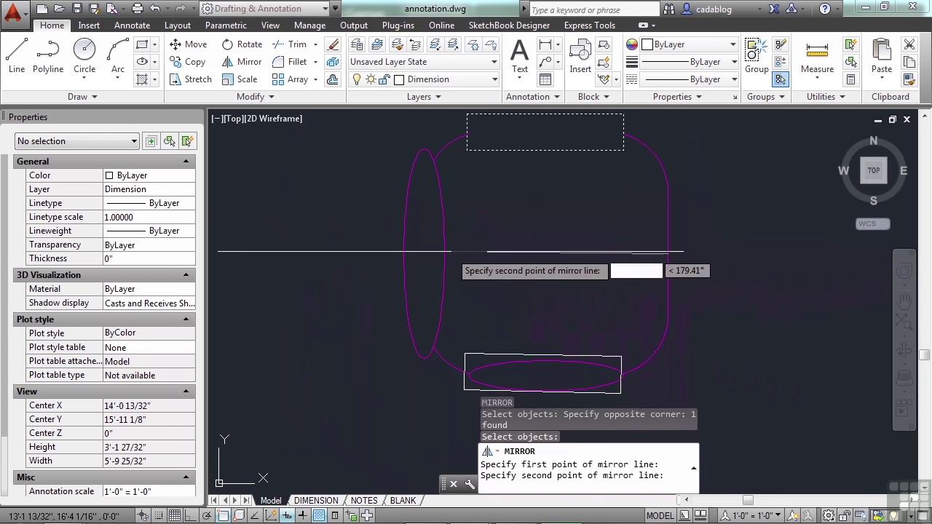
click(455, 254)
key(Return)
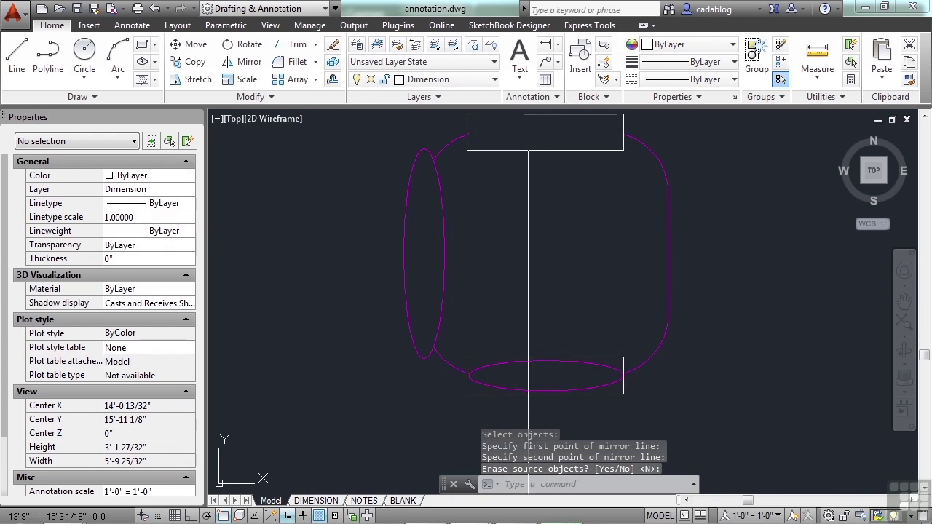
- Delete the extra ellipse at the chair's bottom and recentre the view
click(488, 367)
key(Delete)
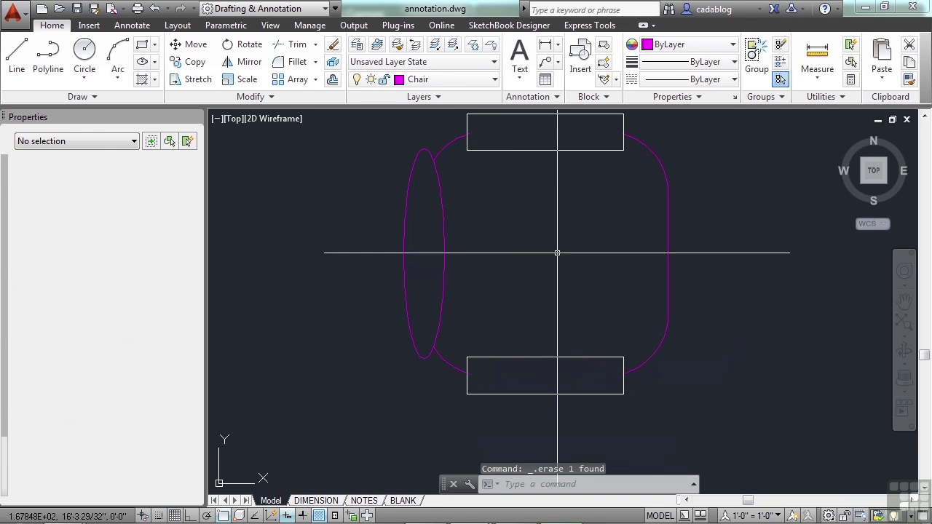
middle_drag(541, 260, 500, 281)
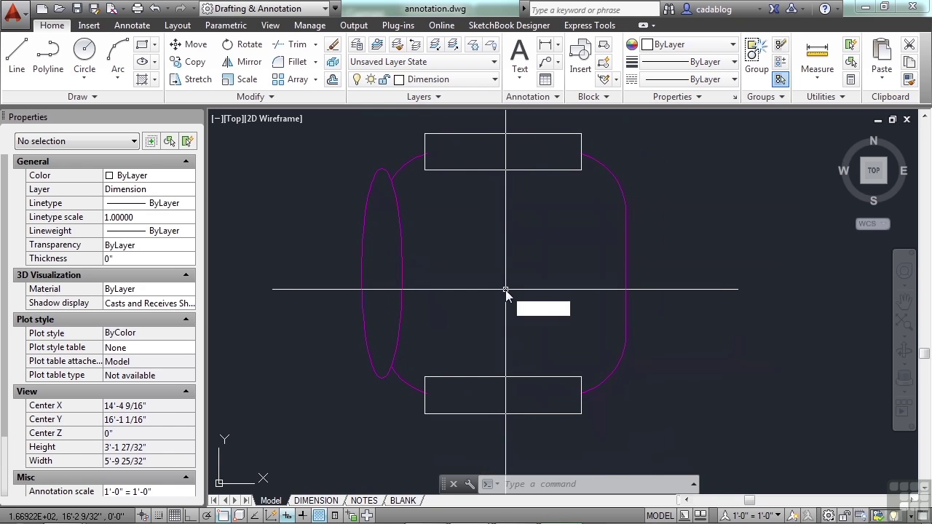
- Define block air-02 from the chair's 8 objects, with its base point picked on the chair
key(Return)
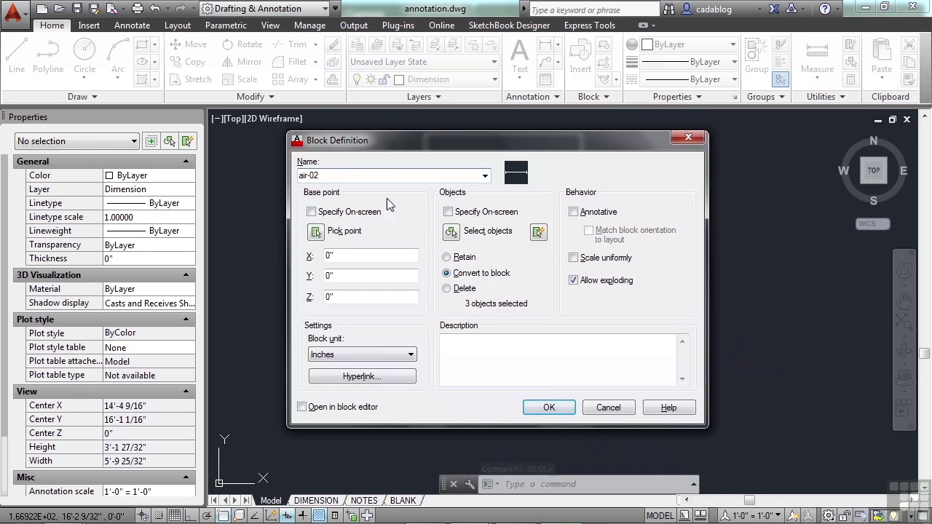
click(318, 232)
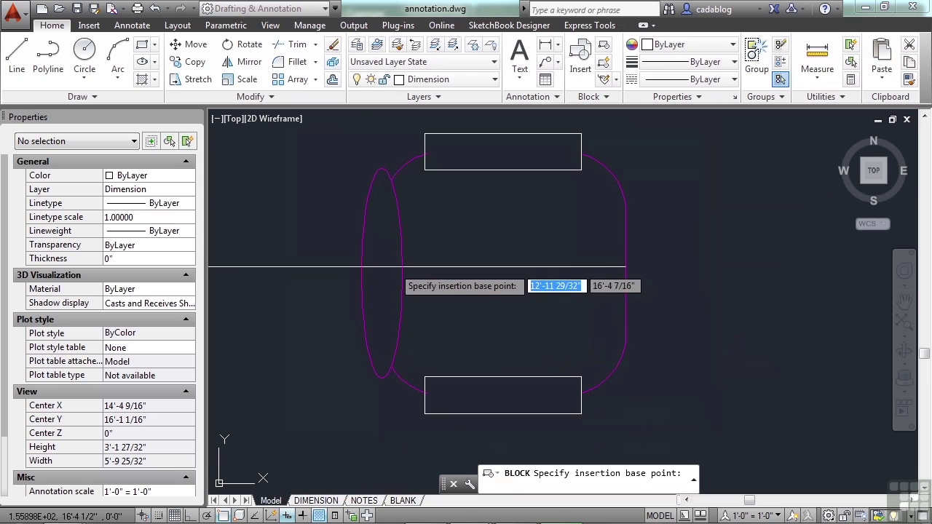
click(401, 273)
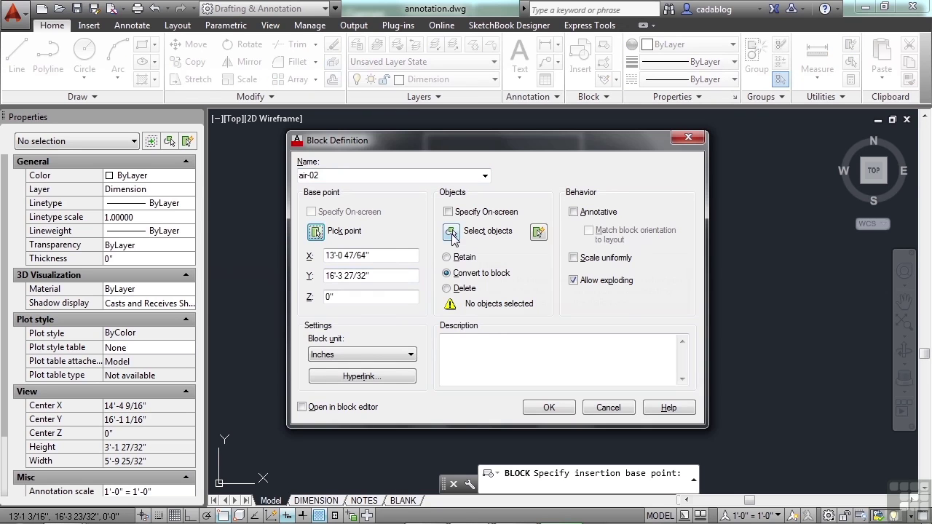
click(453, 233)
click(374, 151)
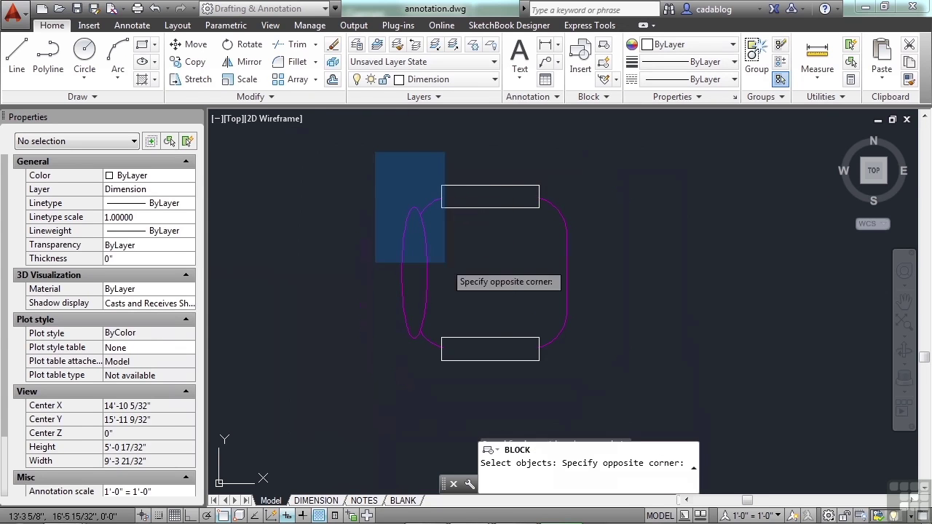
click(619, 410)
key(Return)
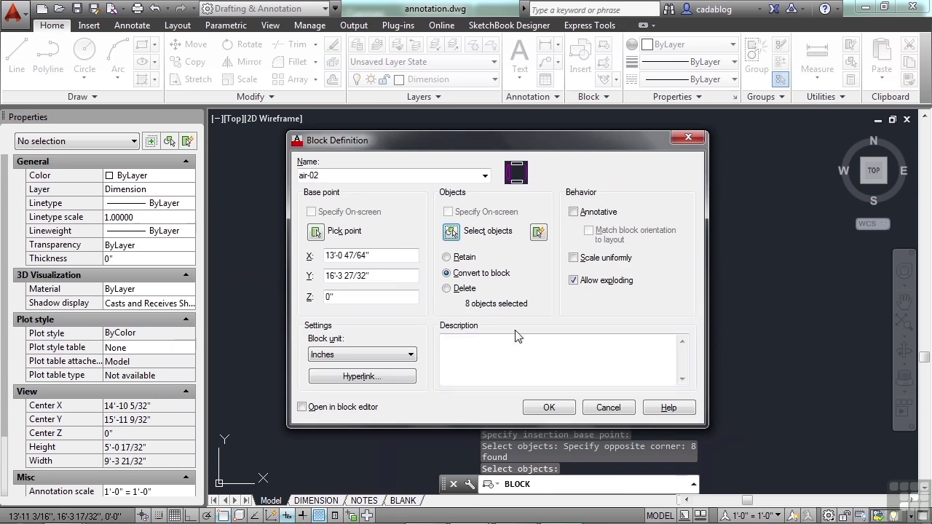
click(549, 408)
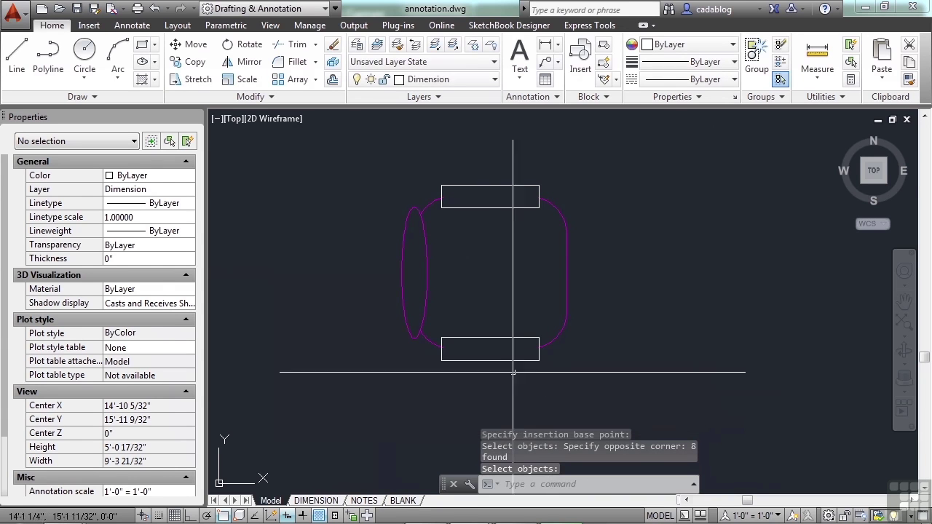
- Insert the air-02 block into the floor plan right beside the original chair
text(insert)
key(Return)
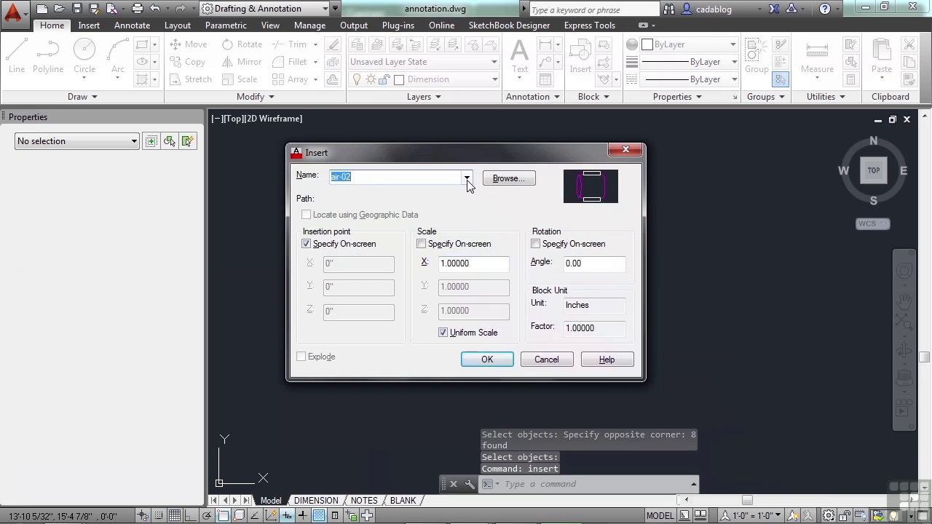
click(466, 179)
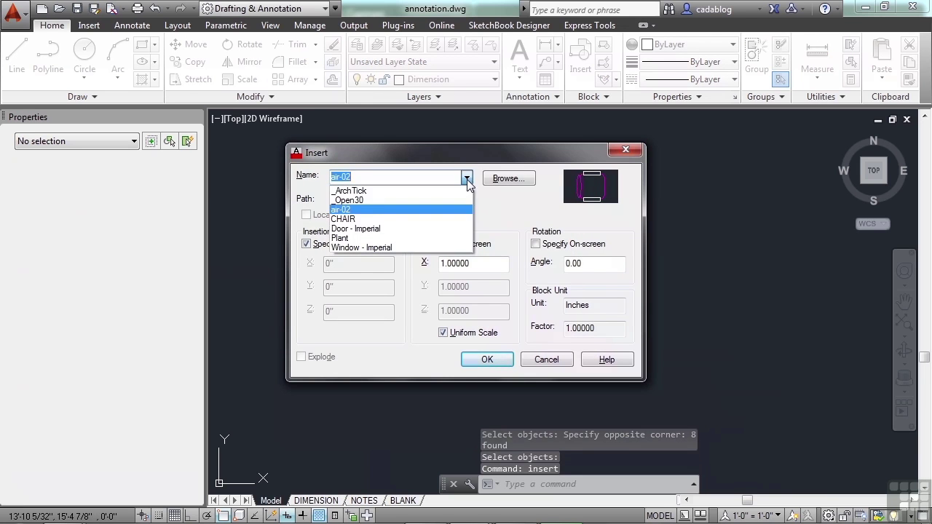
click(345, 210)
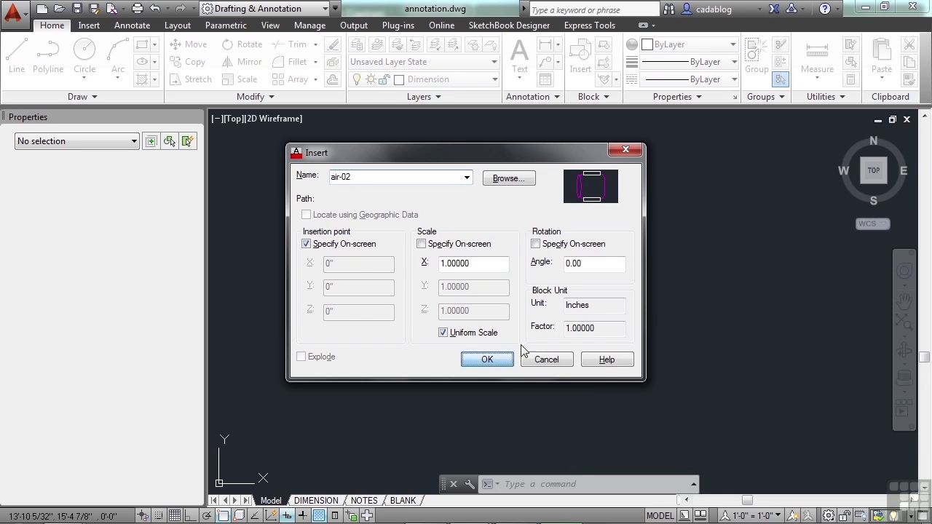
click(487, 359)
scroll(435, 280, down, 3)
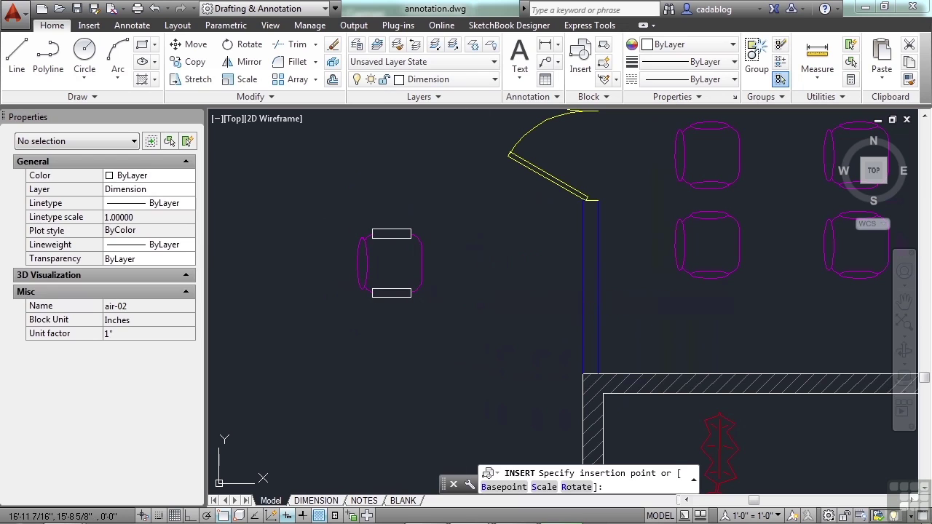
click(507, 280)
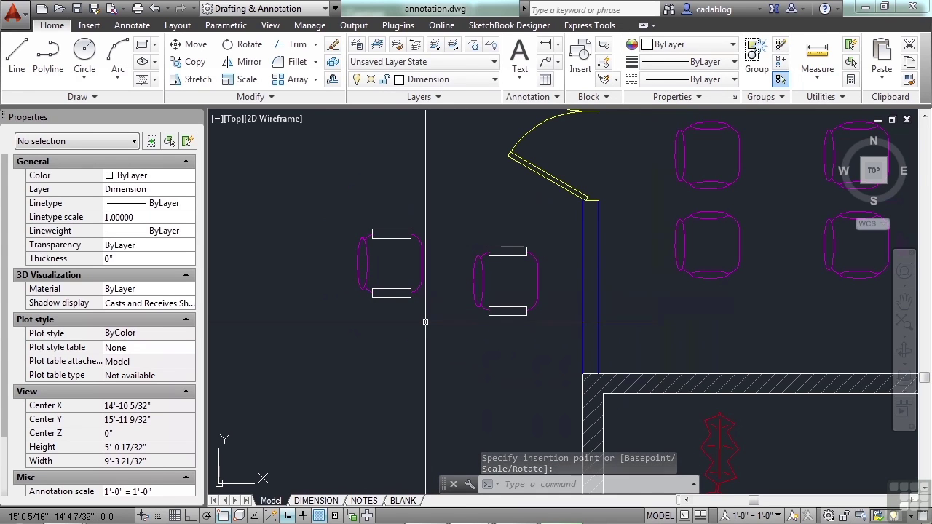
text(block)
key(Return)
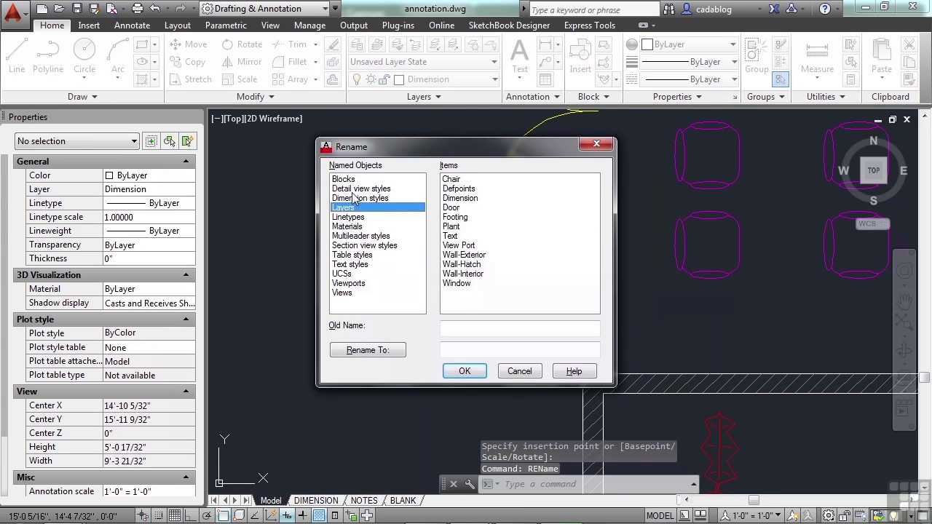
- Rename block air-02 to Chair-2 and check the placed chair's Properties name
click(351, 182)
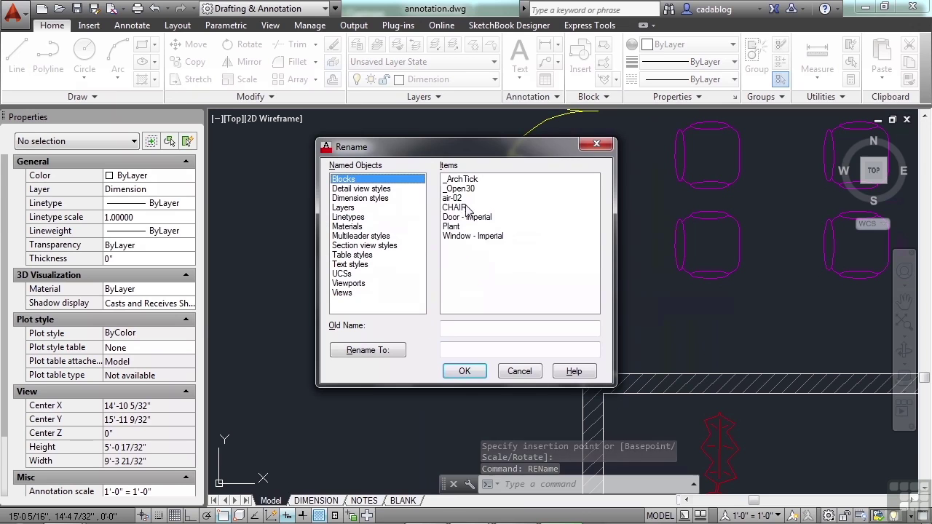
click(457, 200)
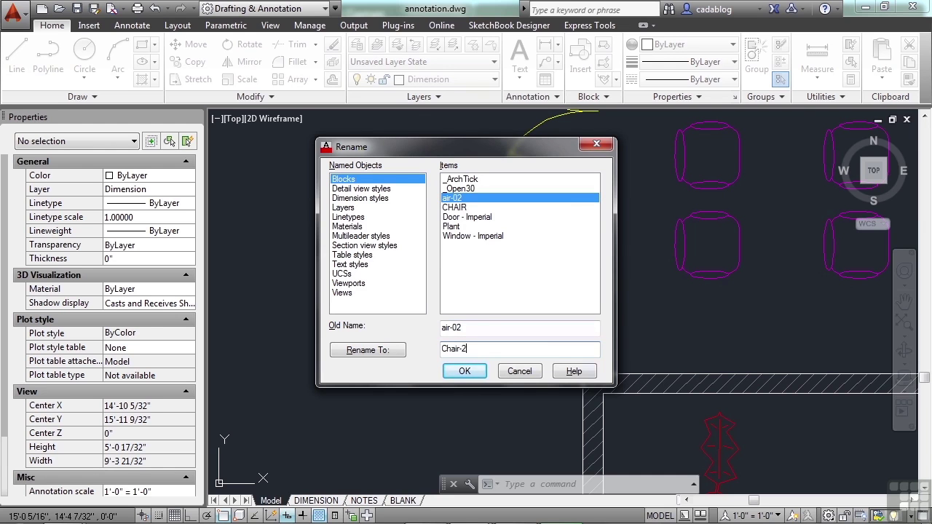
click(465, 371)
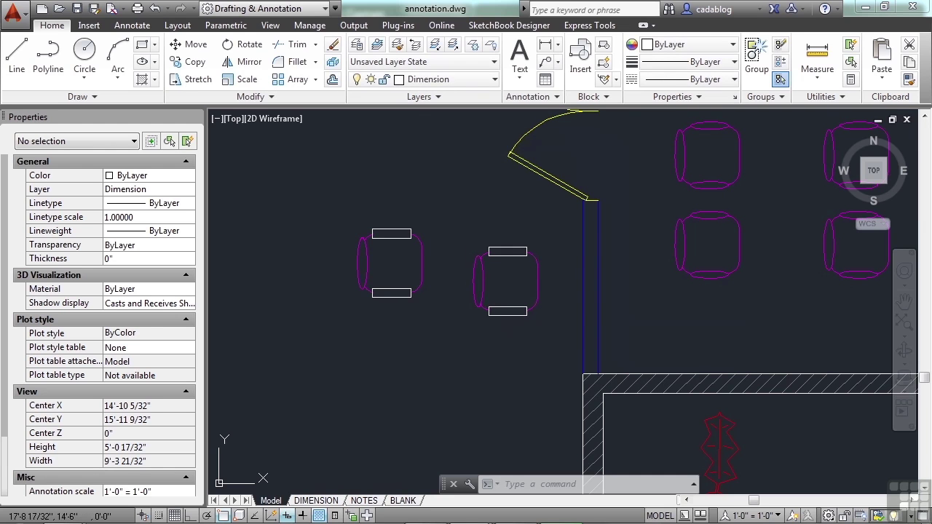
click(507, 311)
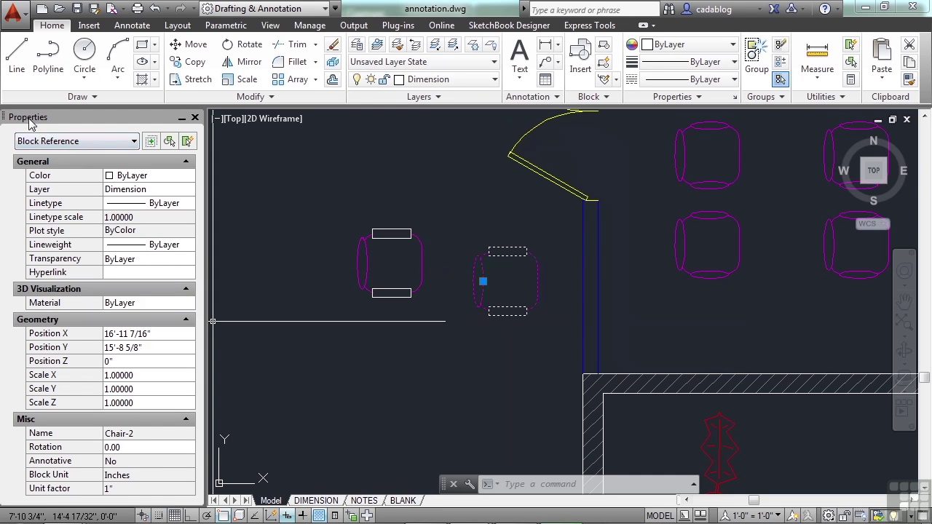
click(143, 434)
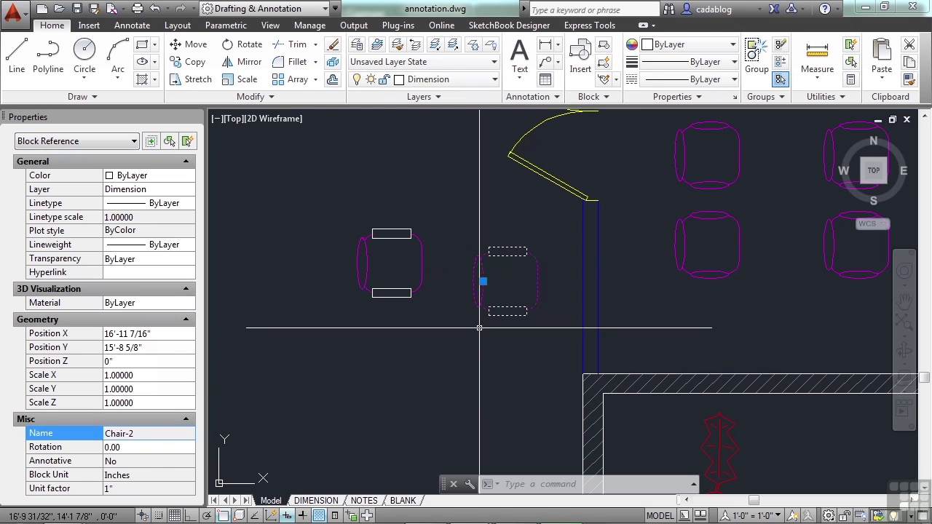
key(Escape)
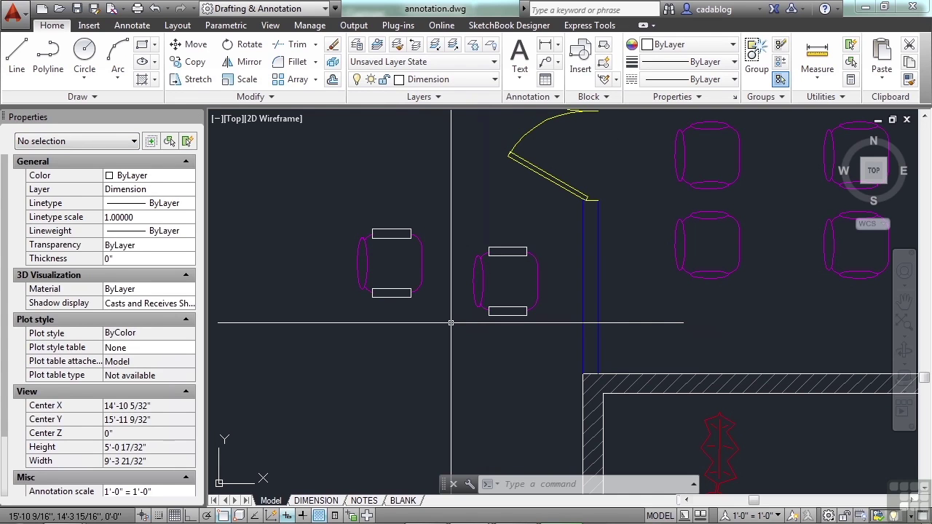
- Open the drawing Attributed Block Example.dwg
text(open)
key(Return)
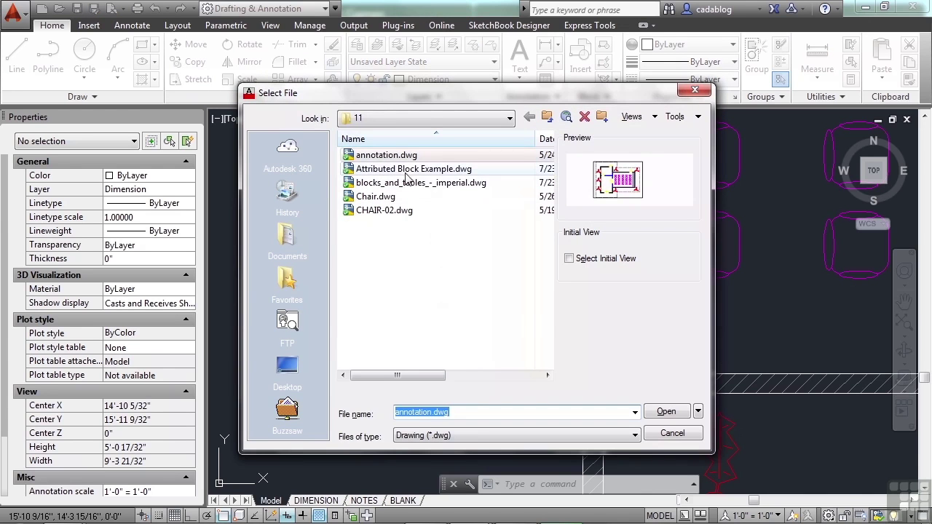
click(406, 169)
click(666, 412)
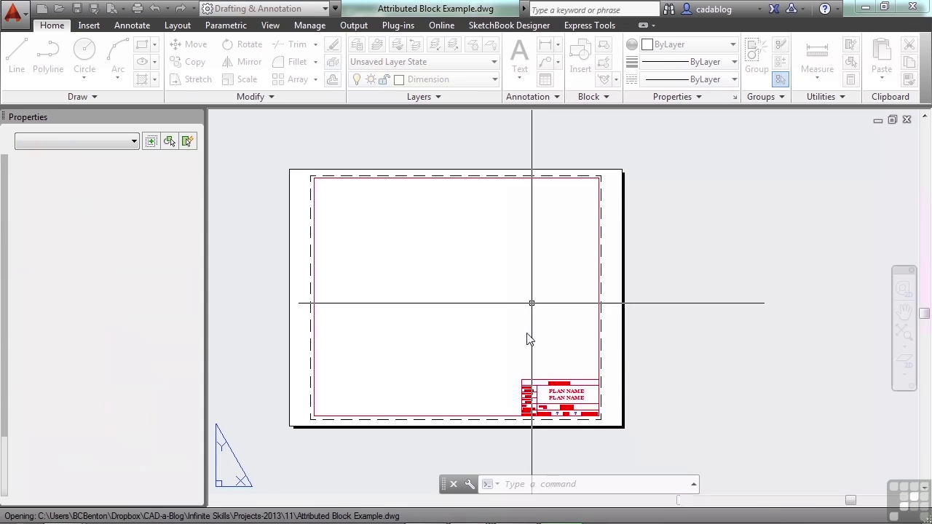
- Explode the title block into plain objects
scroll(528, 361, up, 8)
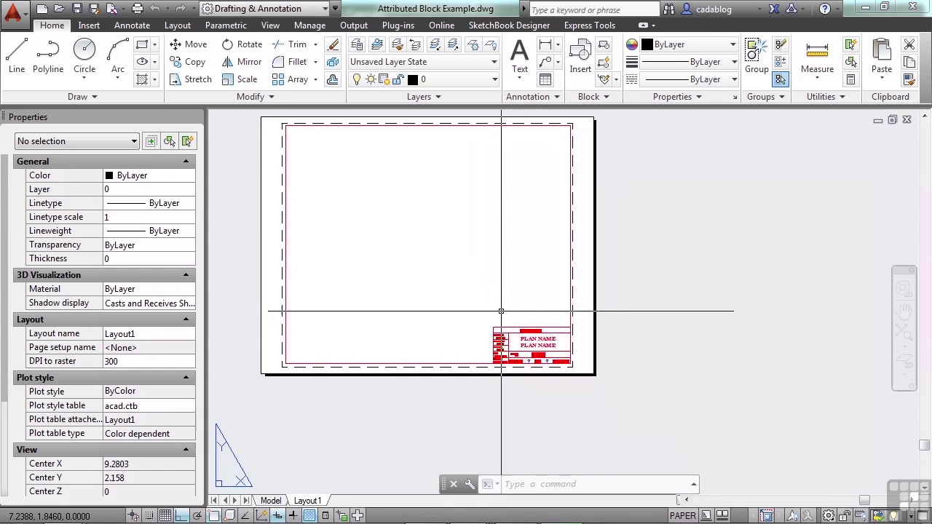
click(492, 264)
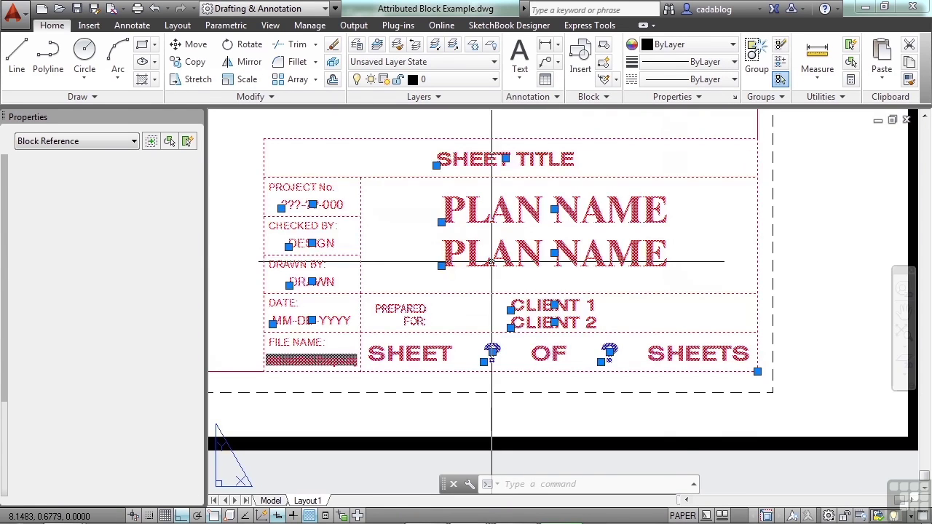
scroll(516, 292, down, 2)
key(Escape)
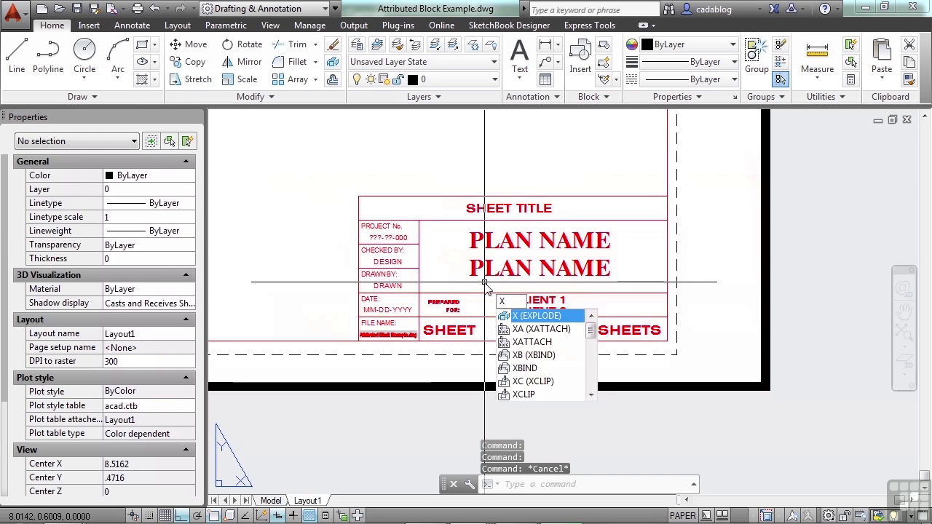
key(Return)
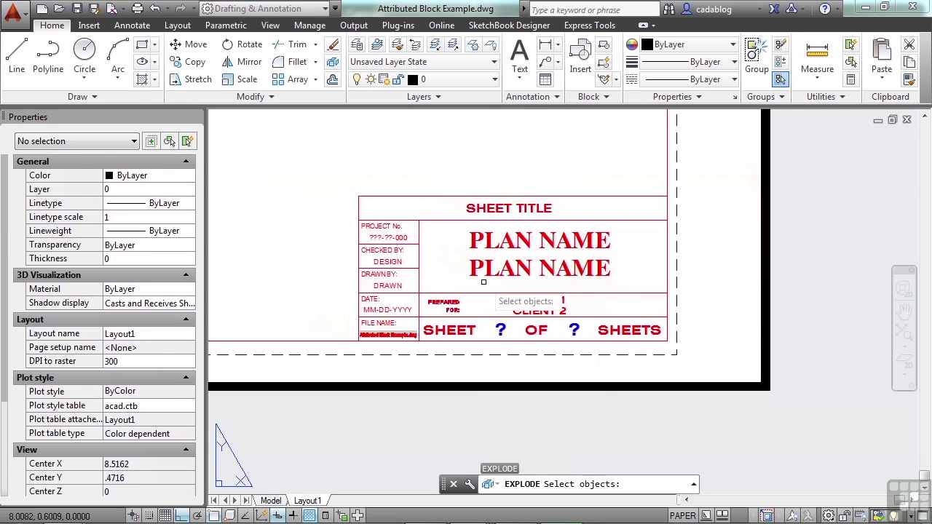
click(480, 293)
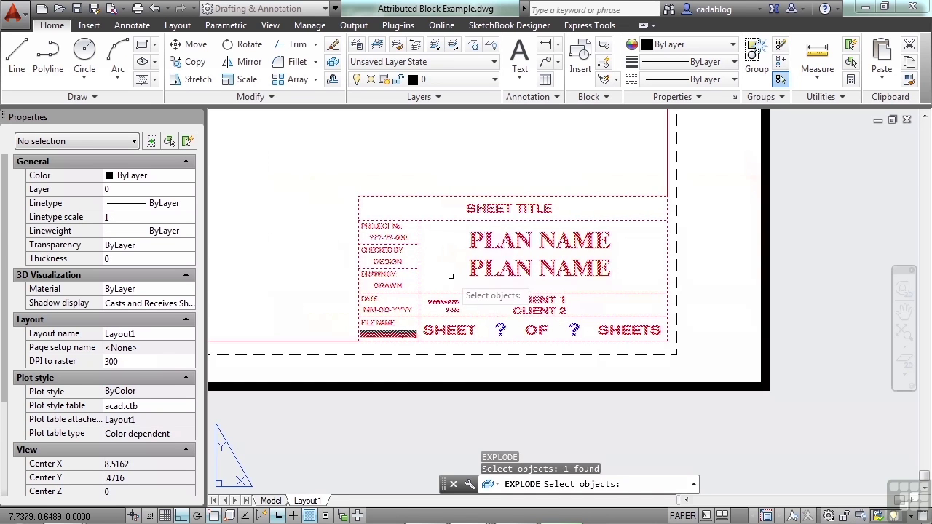
key(Return)
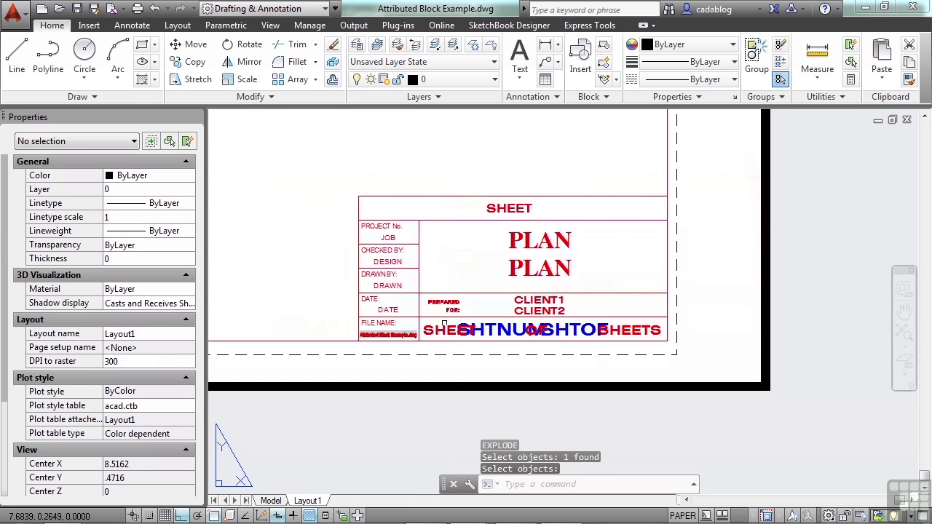
scroll(420, 329, up, 2)
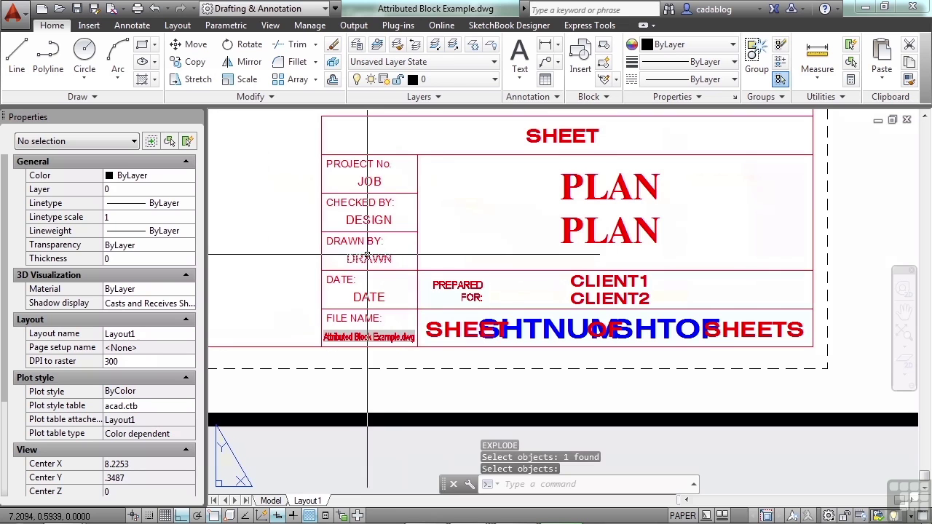
- Review the JOB attribute definition without changes, then undo back to the intact title block
double_click(371, 180)
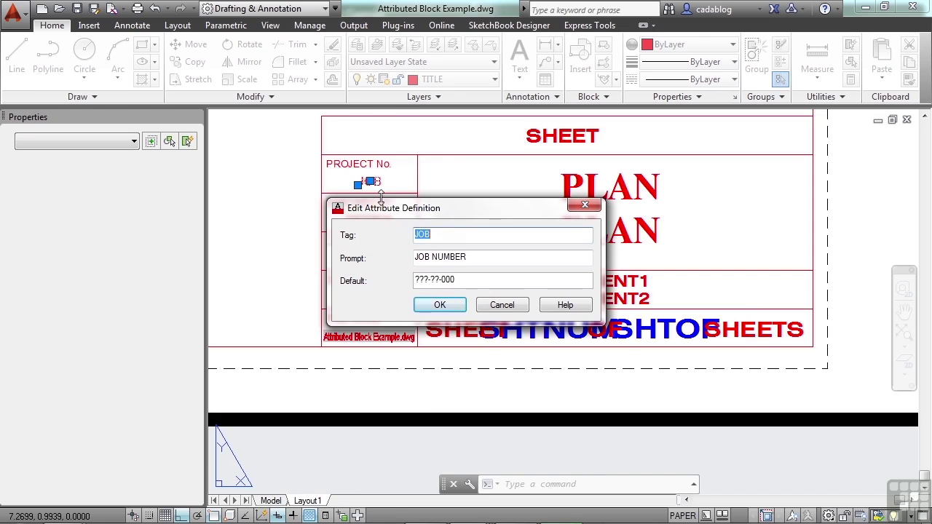
click(466, 280)
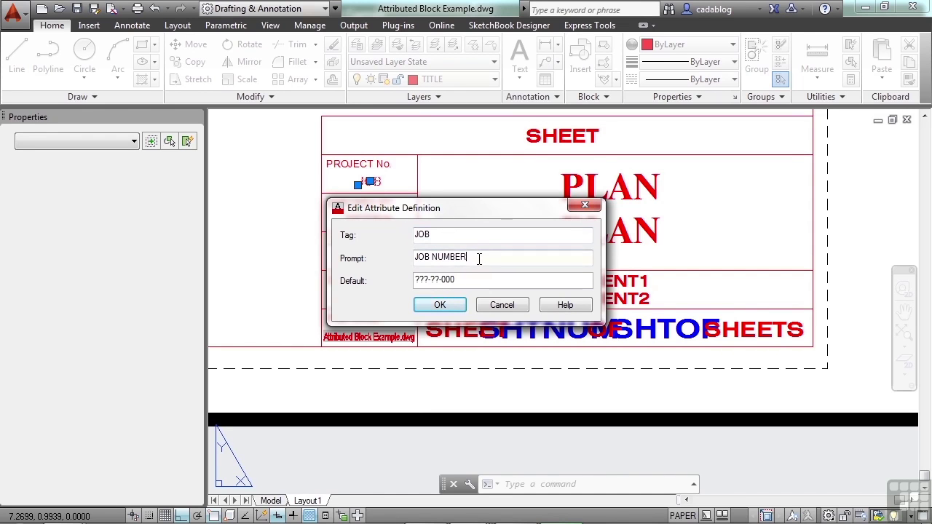
click(500, 306)
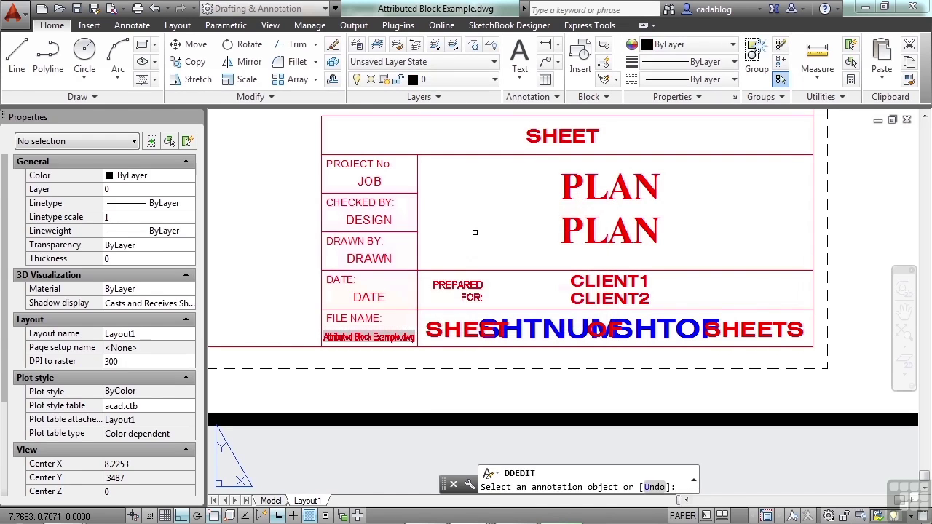
key(Escape)
key(Escape)
scroll(472, 228, down, 2)
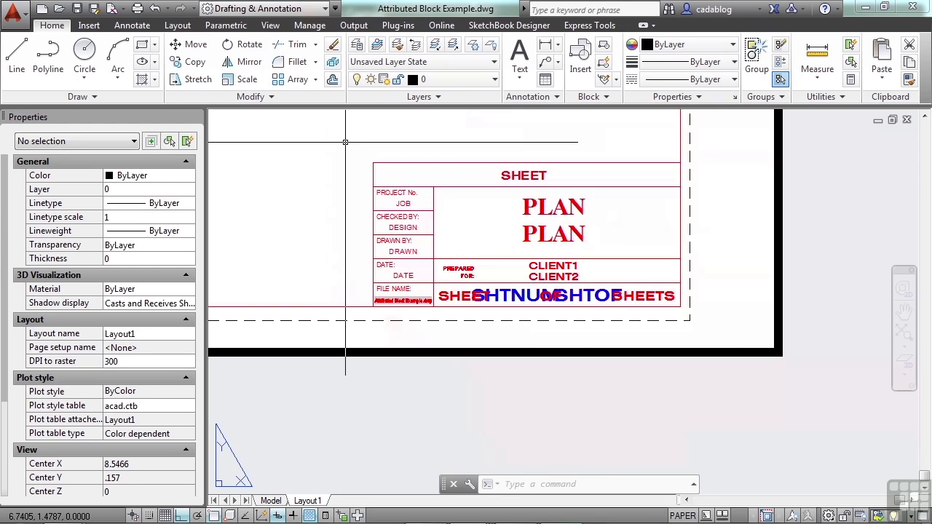
scroll(459, 241, up, 2)
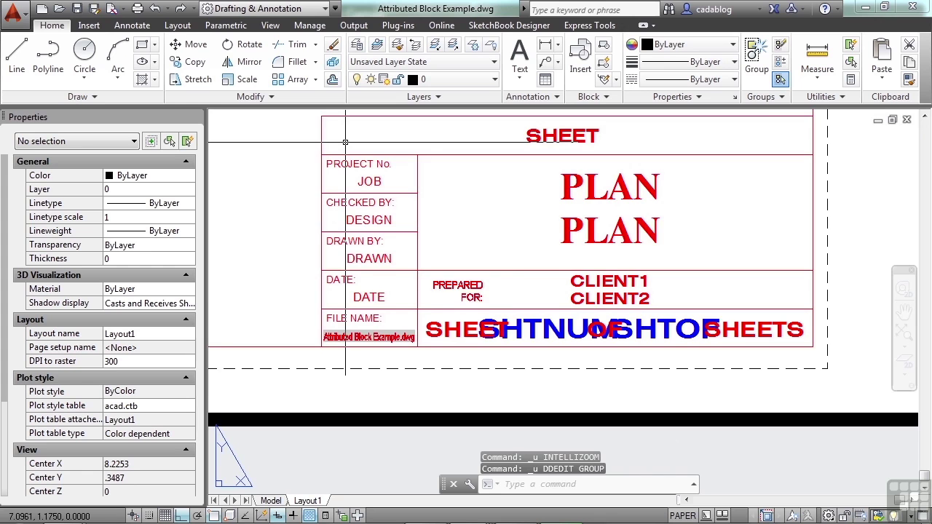
key(ctrl+z)
key(ctrl+z)
key(ctrl+z)
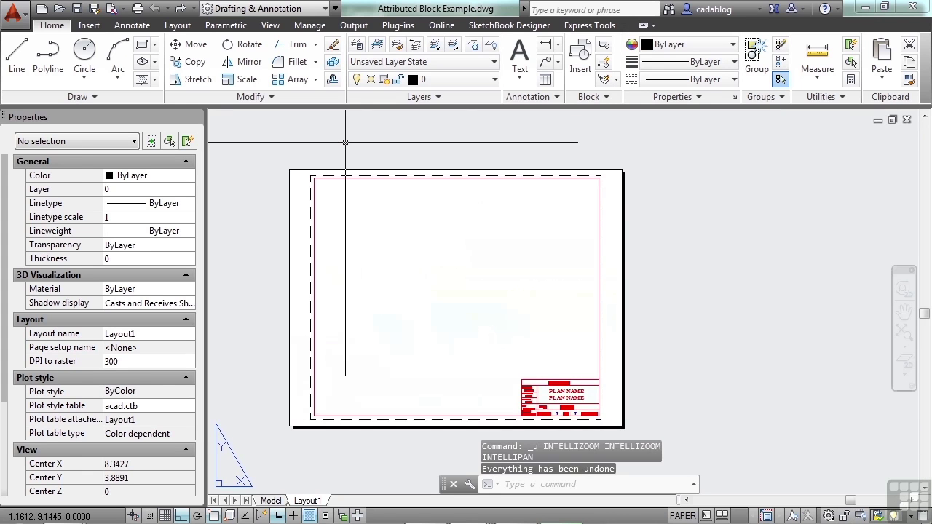
- Set the title block's JOB attribute to 'something' and DESIGN to 'special'
scroll(500, 327, up, 5)
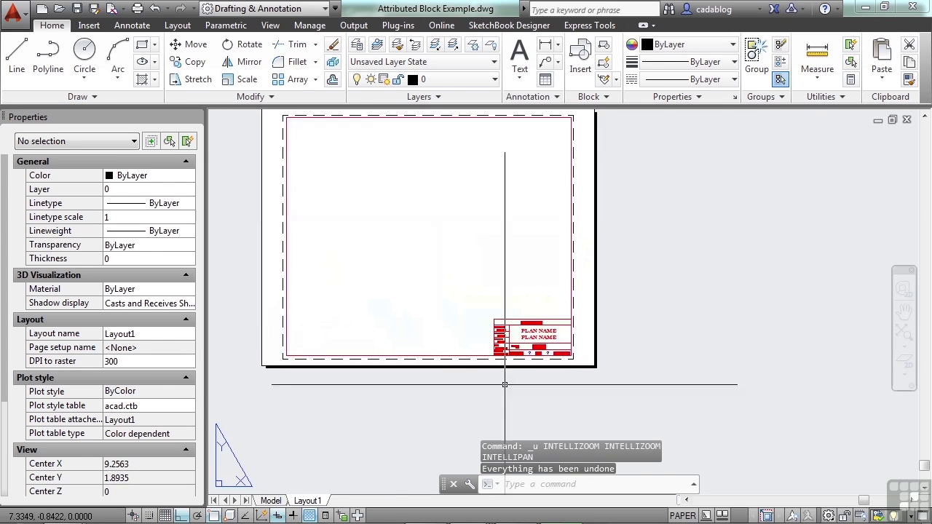
click(561, 166)
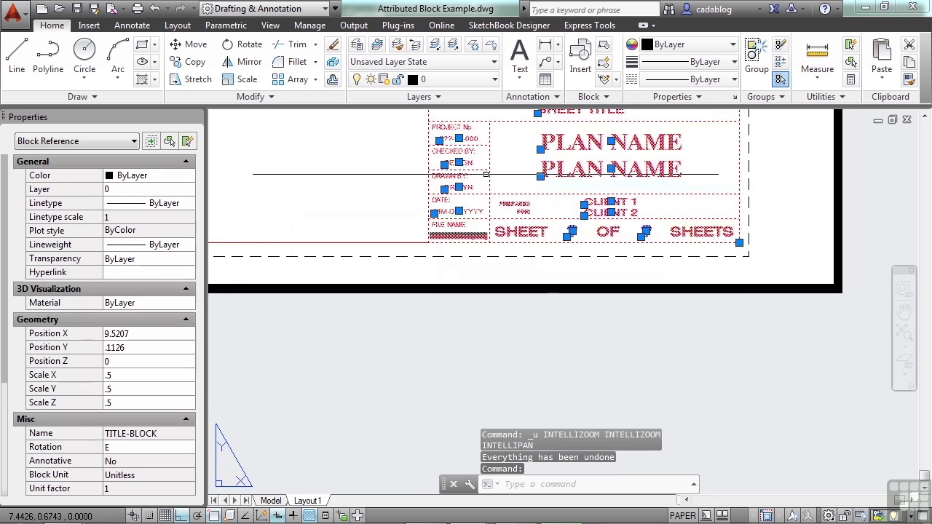
middle_drag(486, 176, 465, 317)
key(Escape)
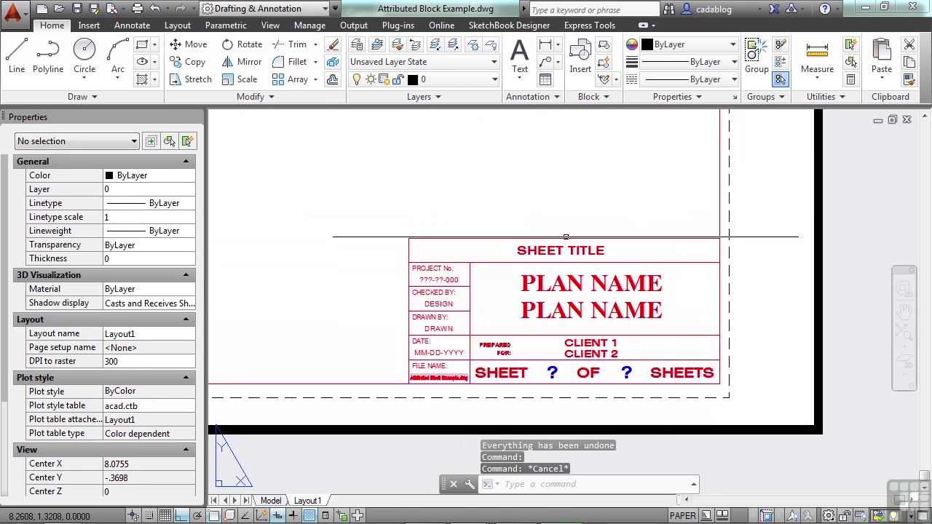
scroll(491, 321, up, 2)
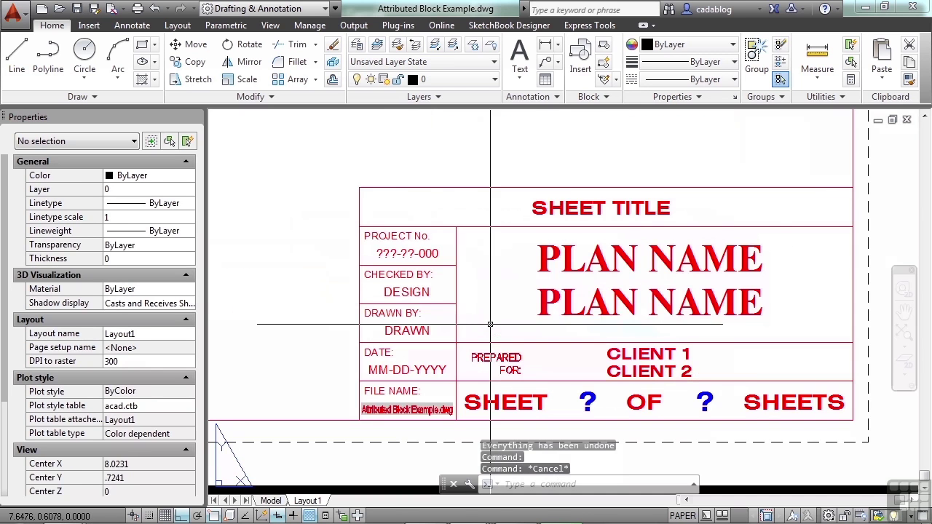
double_click(435, 257)
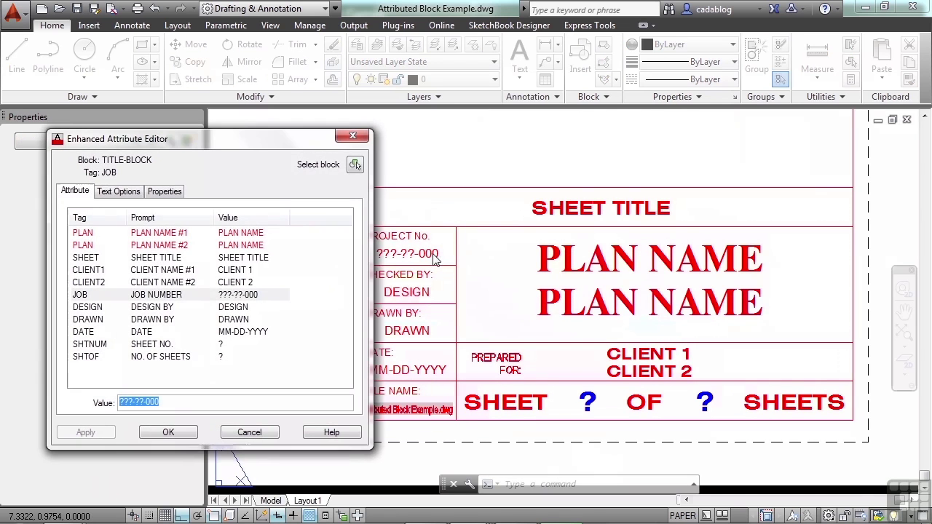
text(something)
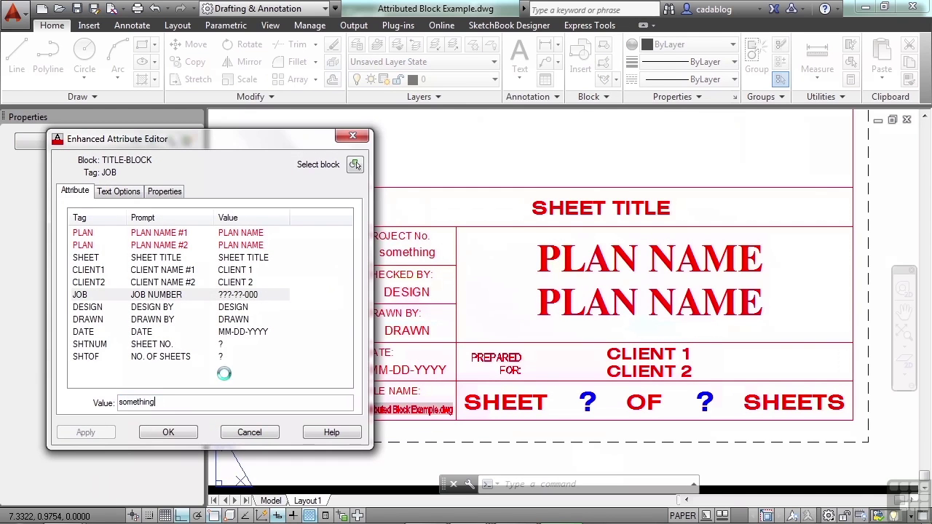
key(Return)
text(special)
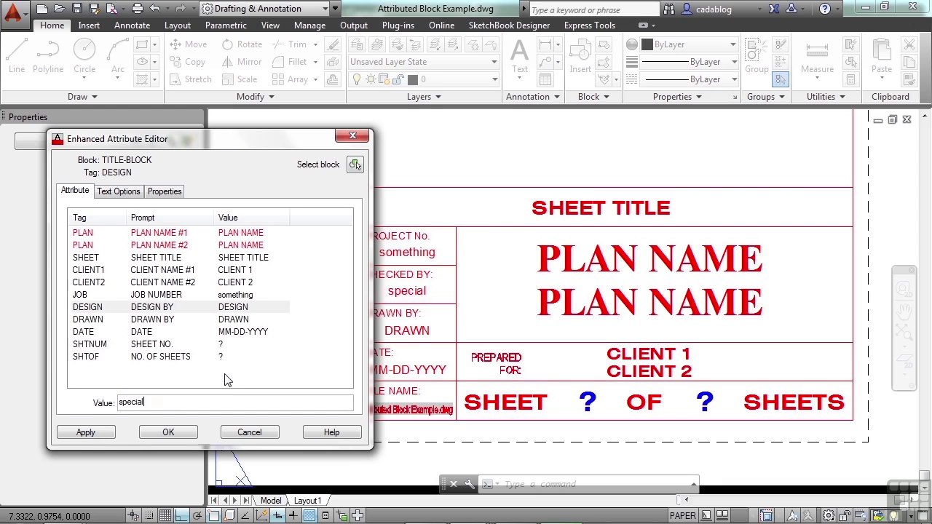
click(182, 433)
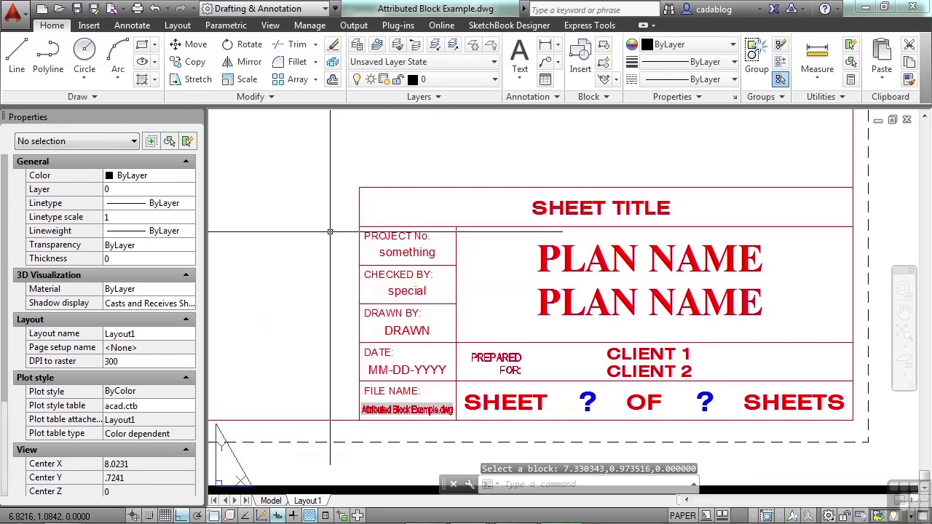
key(Escape)
text(x)
key(Return)
click(373, 290)
key(Return)
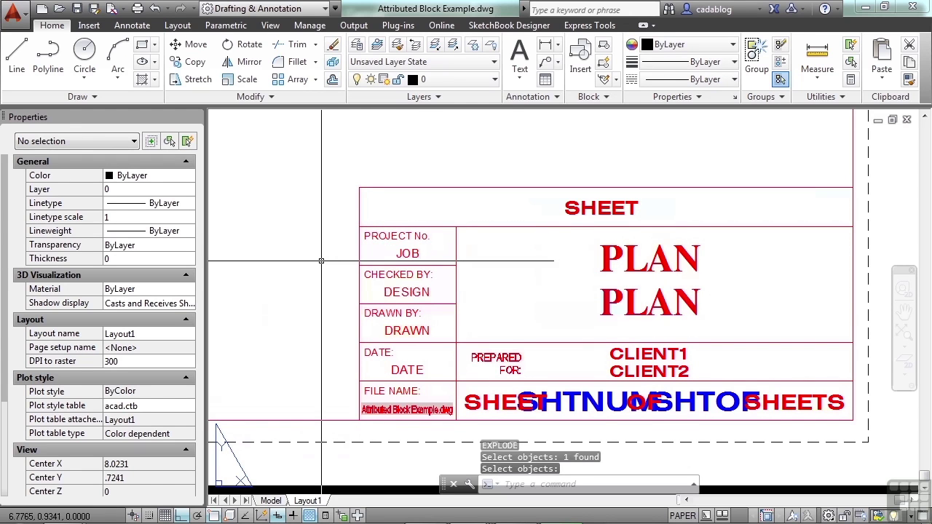
key(ctrl+z)
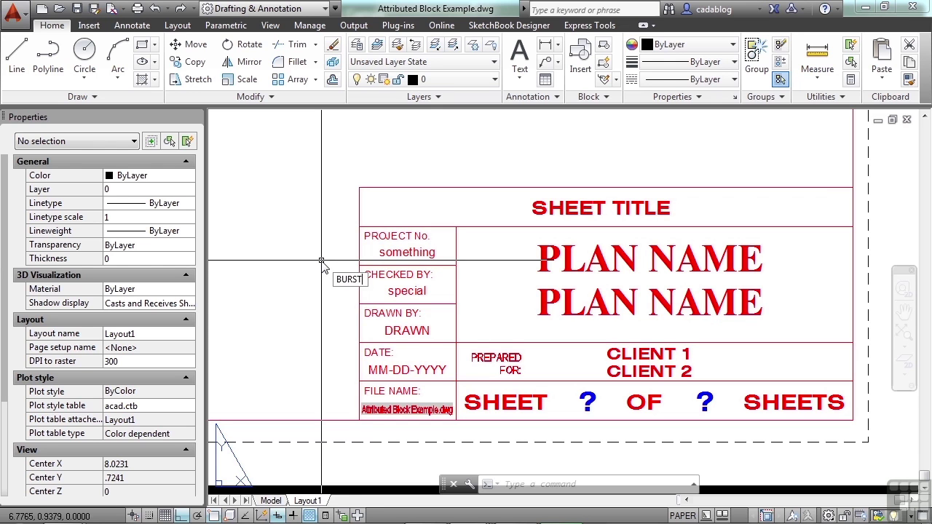
- Burst the title block and confirm its top border is now a plain line
key(Return)
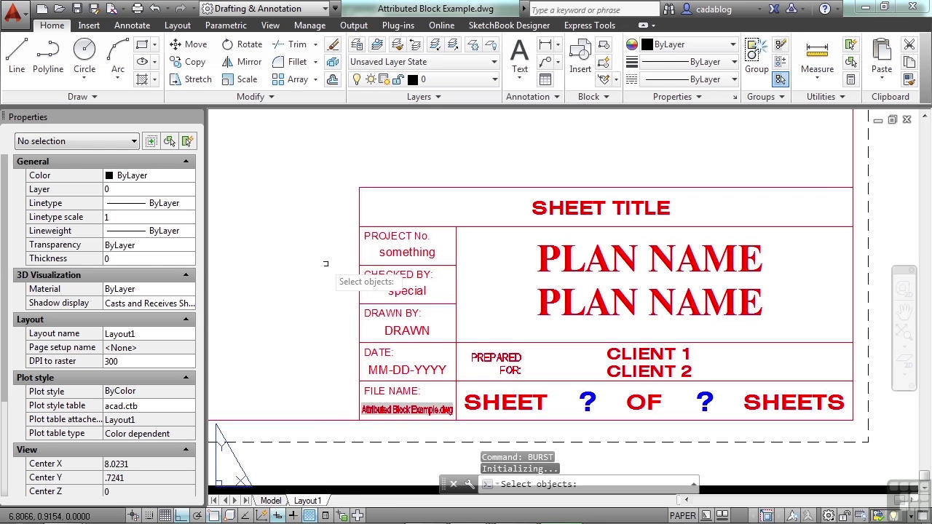
click(372, 264)
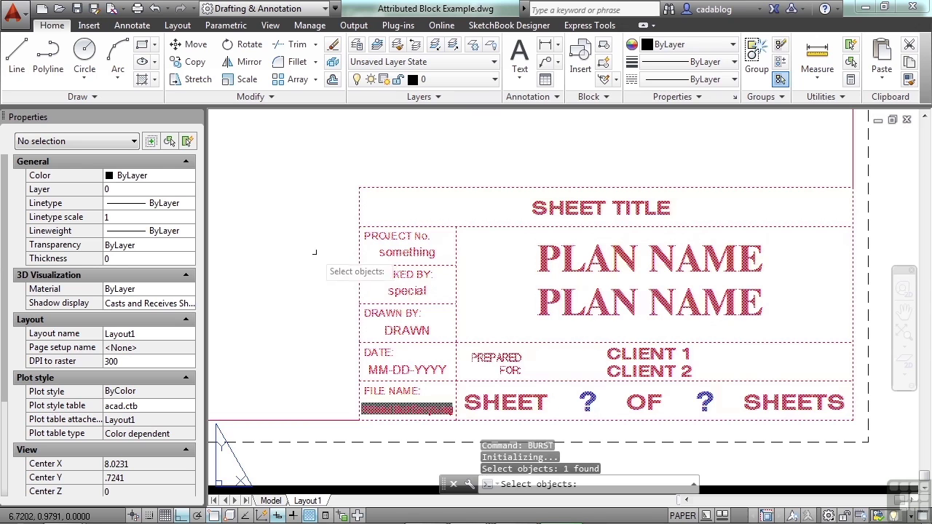
key(Return)
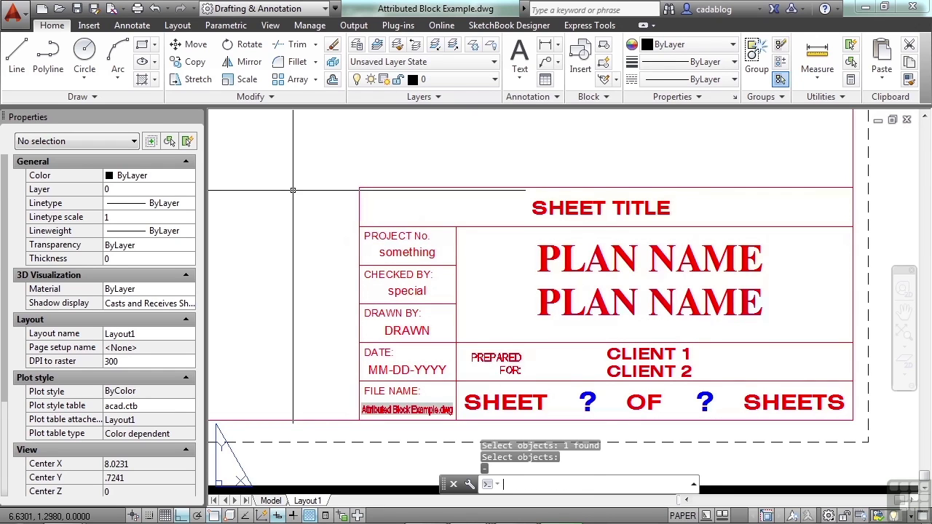
click(378, 188)
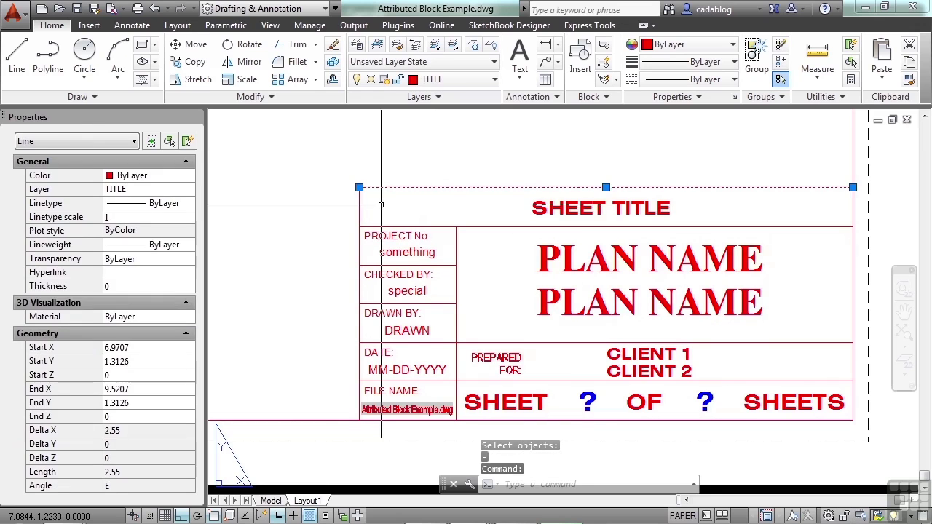
key(Escape)
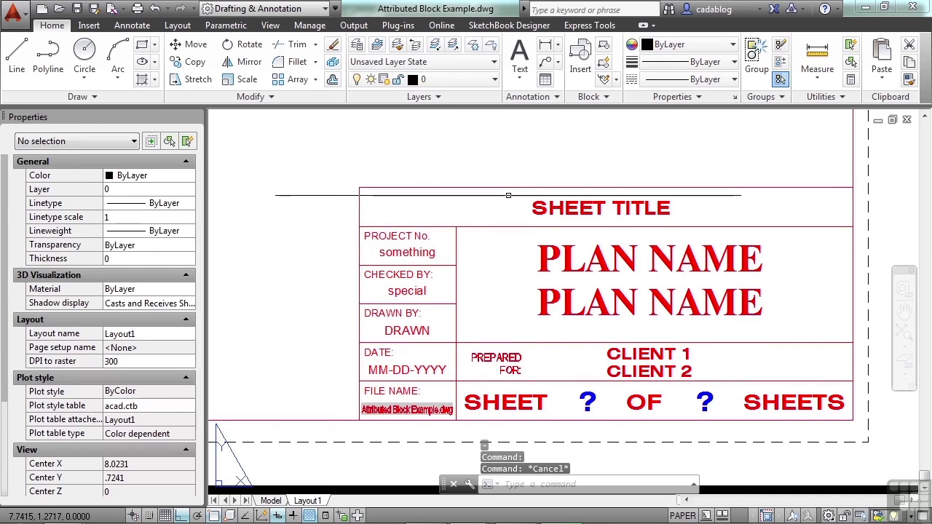
- Confirm SHEET TITLE is now plain editable text, leaving it unchanged
click(542, 207)
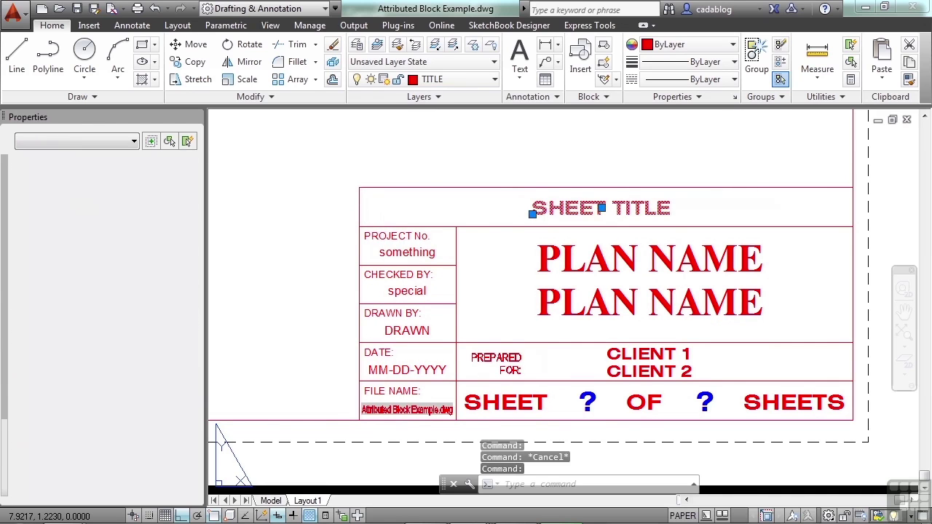
double_click(542, 209)
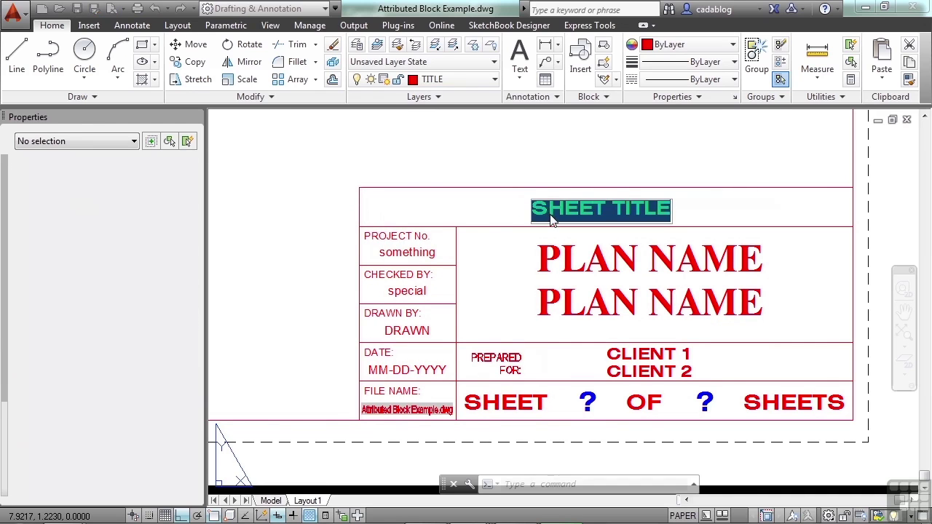
click(507, 222)
key(Escape)
- Confirm the 'something' value is now plain text, leaving it unchanged
scroll(388, 275, up, 2)
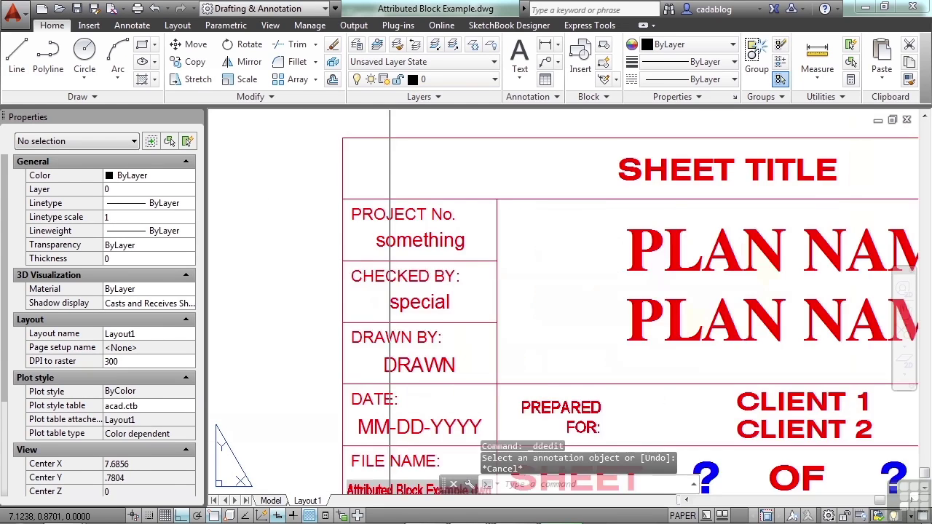
scroll(389, 277, up, 2)
click(437, 221)
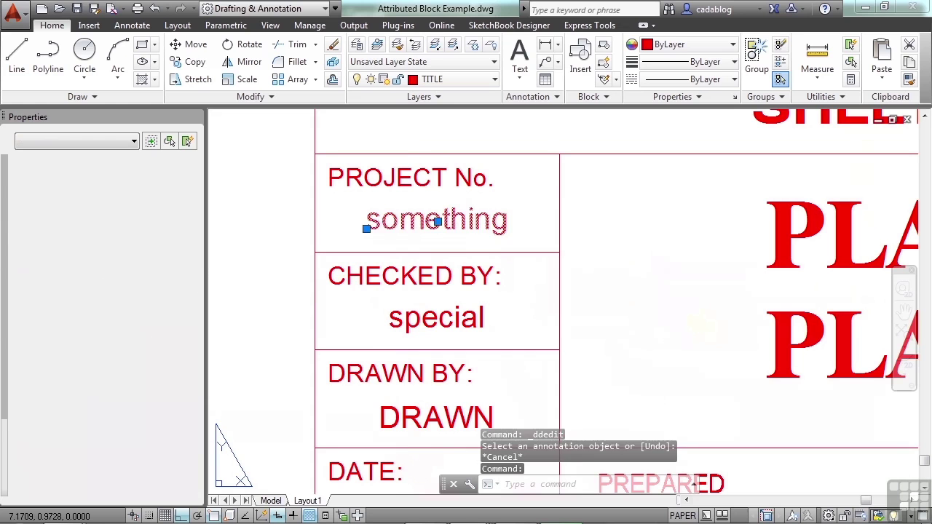
double_click(437, 221)
click(538, 234)
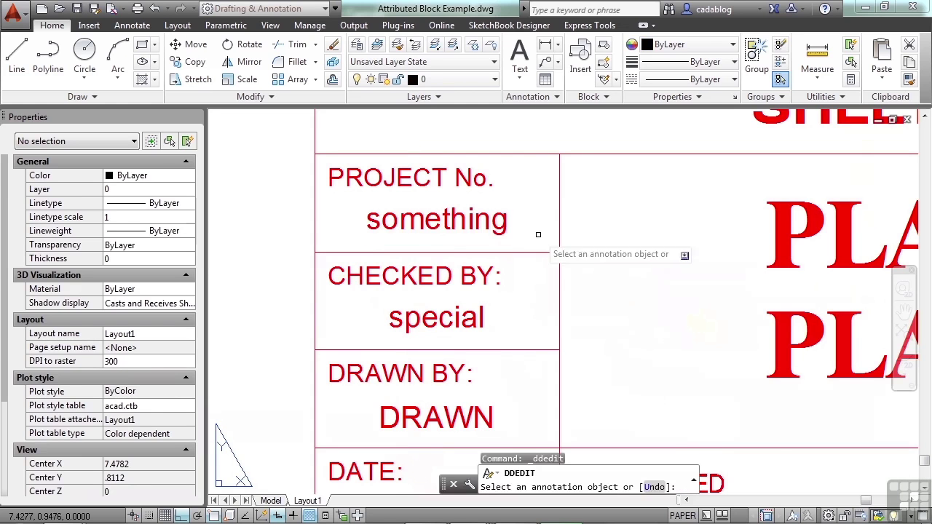
key(Return)
scroll(387, 202, down, 4)
scroll(357, 163, down, 2)
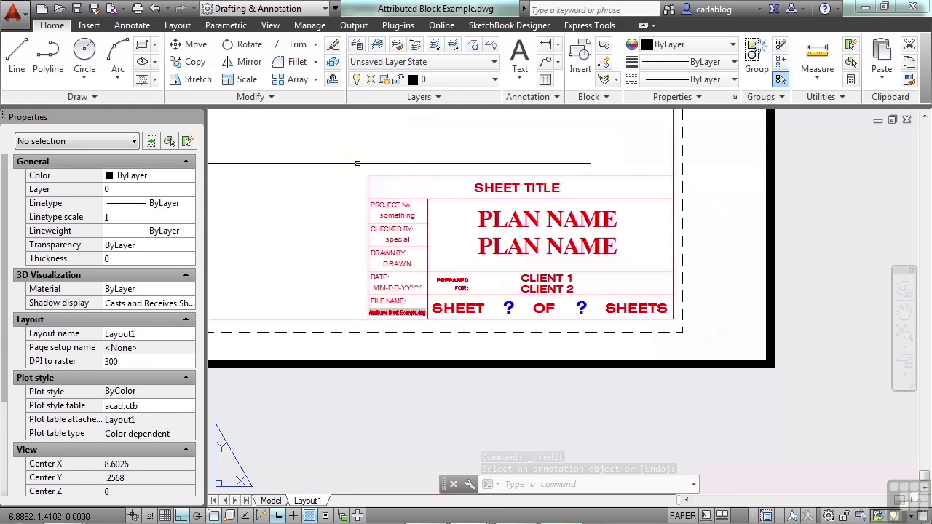